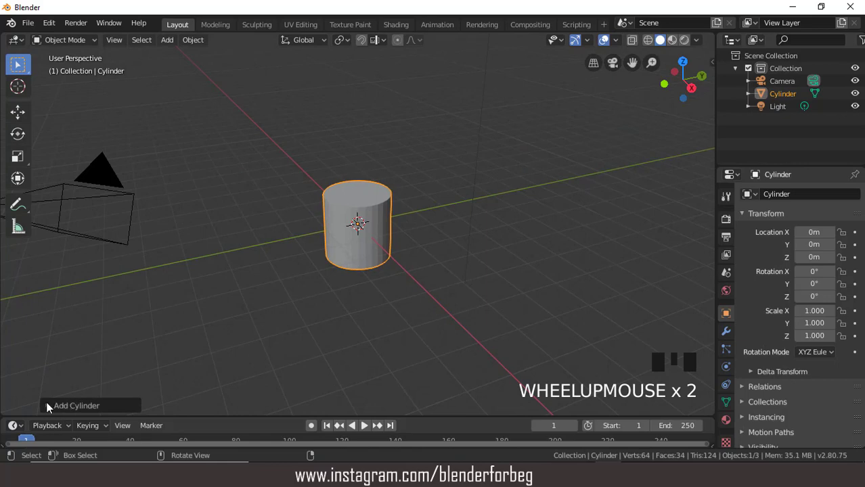
Step: Set the new cylinder to 6 vertices and its Y rotation to 90°
click(46, 406)
click(166, 253)
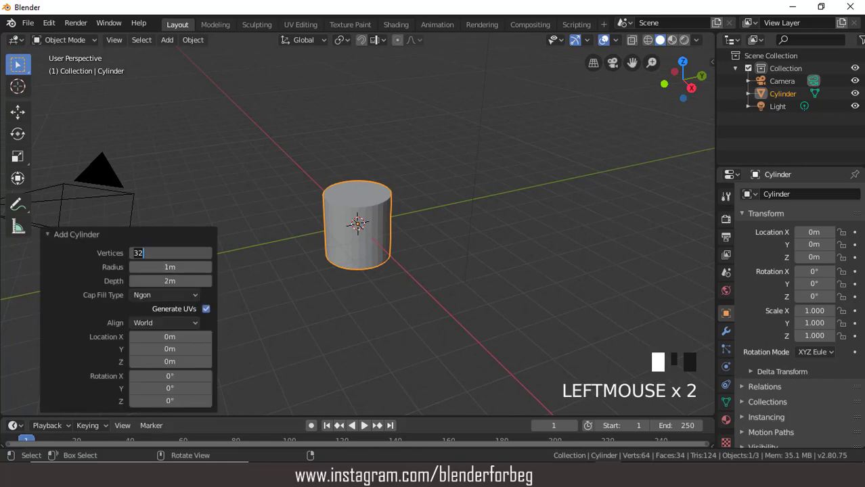
key(Return)
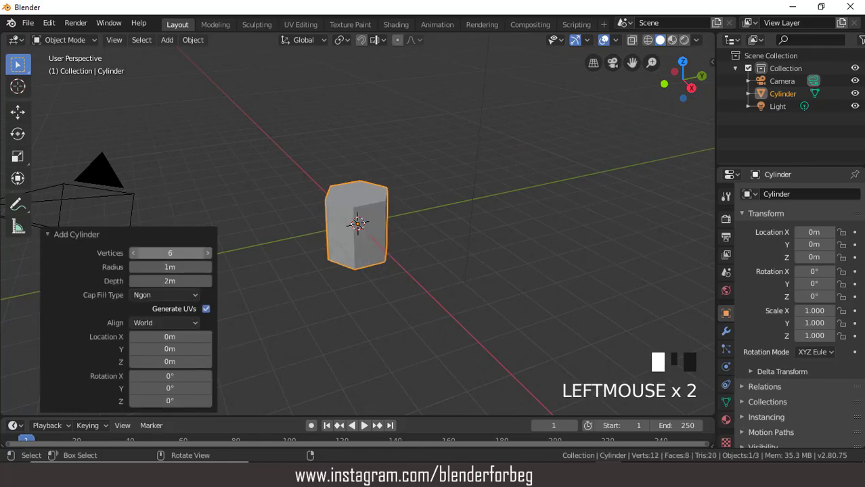
click(813, 283)
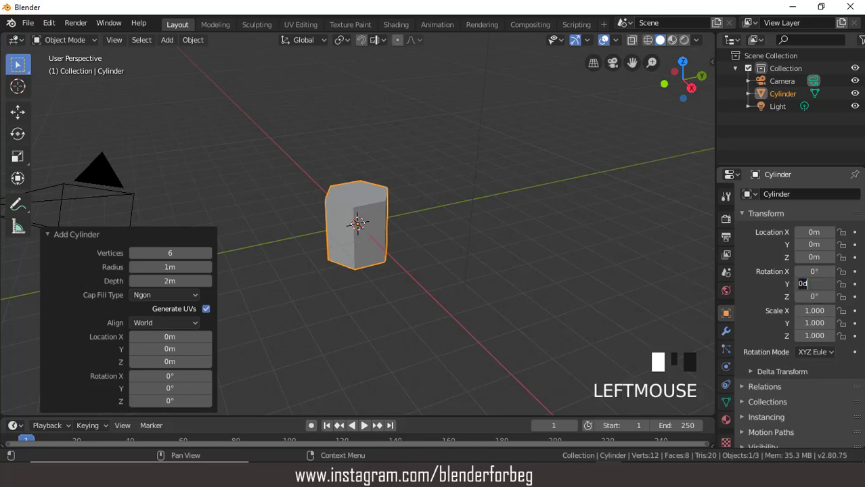
key(Return)
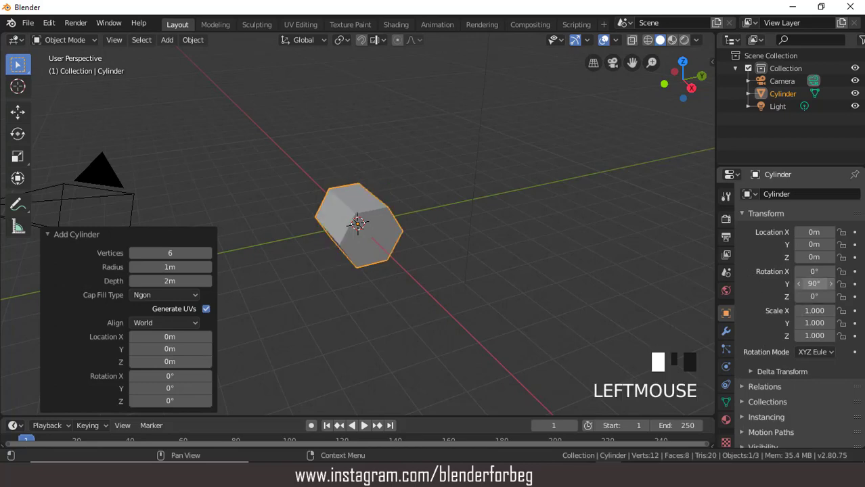
Step: Stretch the hexagonal cylinder along the global X axis by a factor of about 7
scroll(447, 193, down, 1)
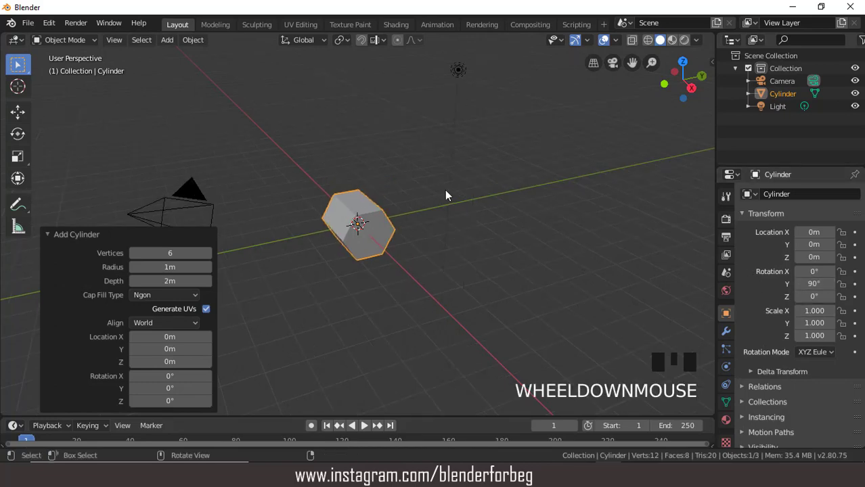
key(KP_7)
key(s)
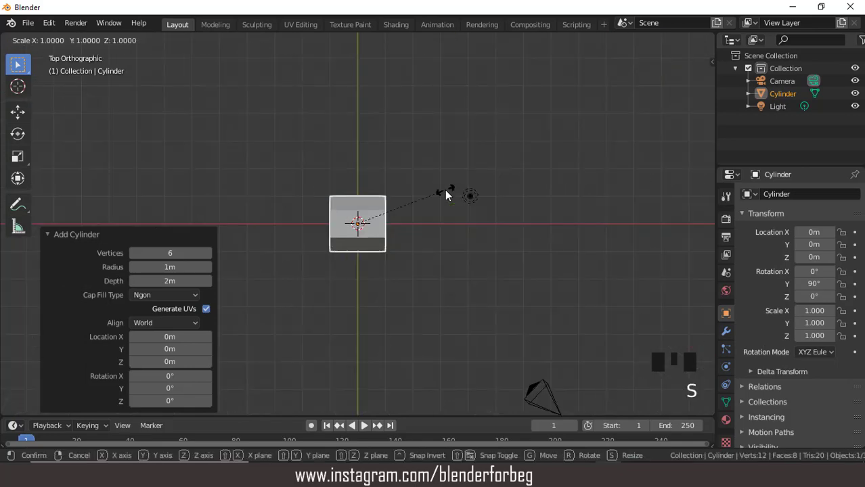
key(x)
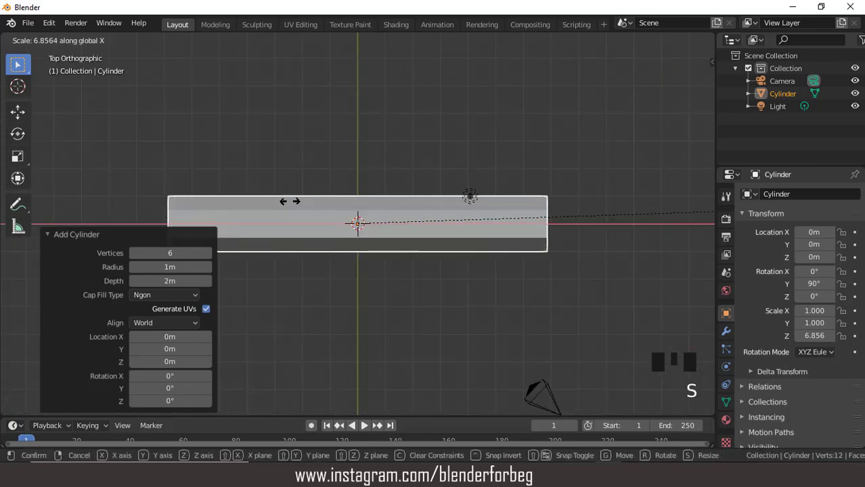
click(319, 192)
Step: Flatten the stretched cylinder along the global Z axis to a scale factor of about 0.103
scroll(328, 187, down, 4)
middle_drag(329, 192, 374, 243)
scroll(376, 245, up, 4)
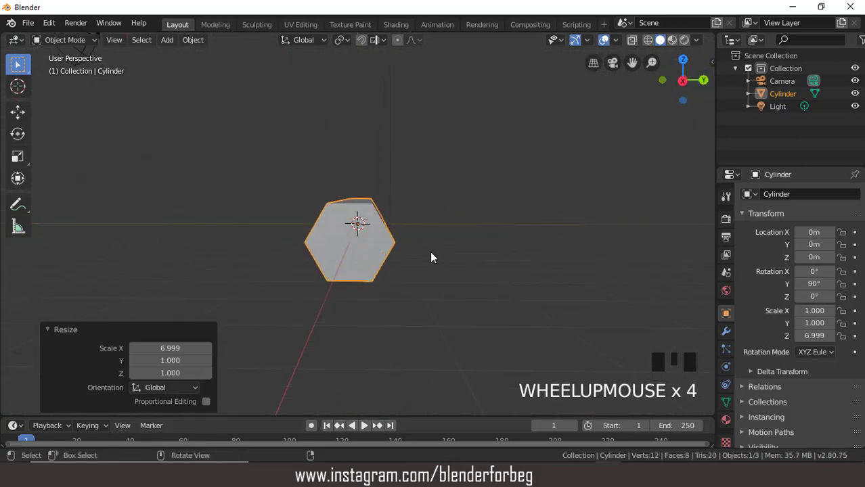
key(s)
key(z)
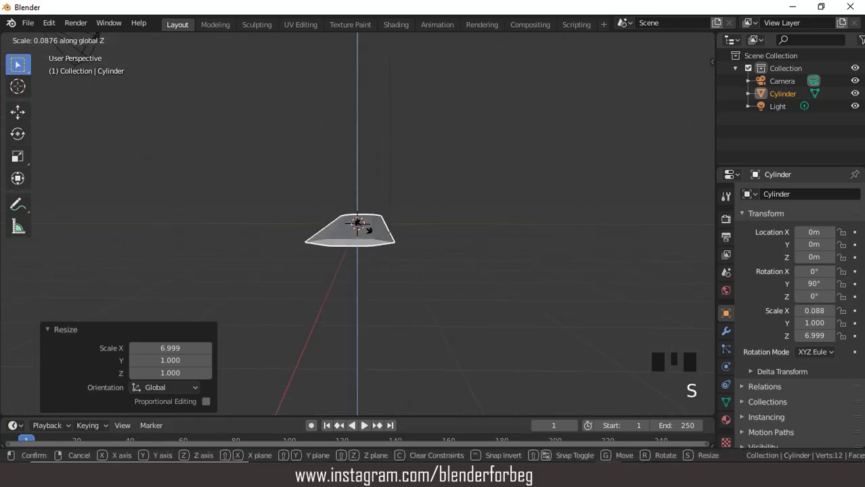
click(366, 233)
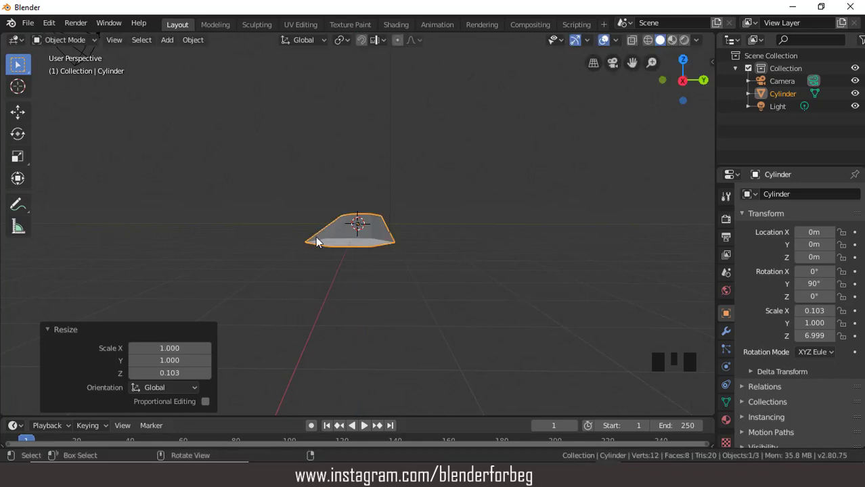
Step: In Edit Mode with face selection, scale the hexagonal end face at positive X by about 1.93, excluding the Z axis
mouse_move(315, 236)
middle_down()
mouse_move(319, 221)
mouse_move(327, 226)
middle_up()
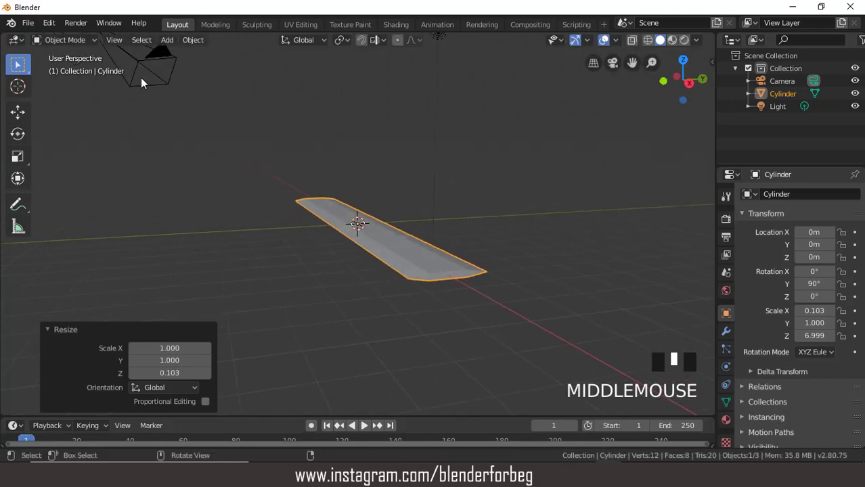
click(65, 41)
click(65, 66)
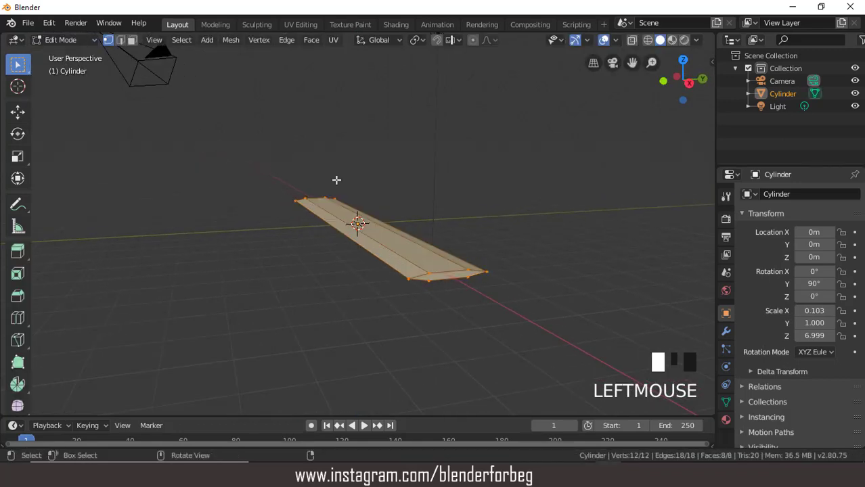
click(131, 41)
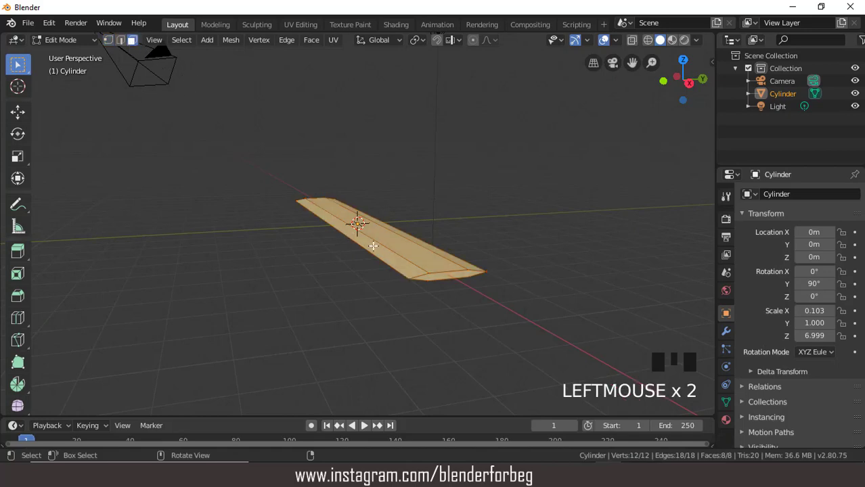
click(447, 279)
key(s)
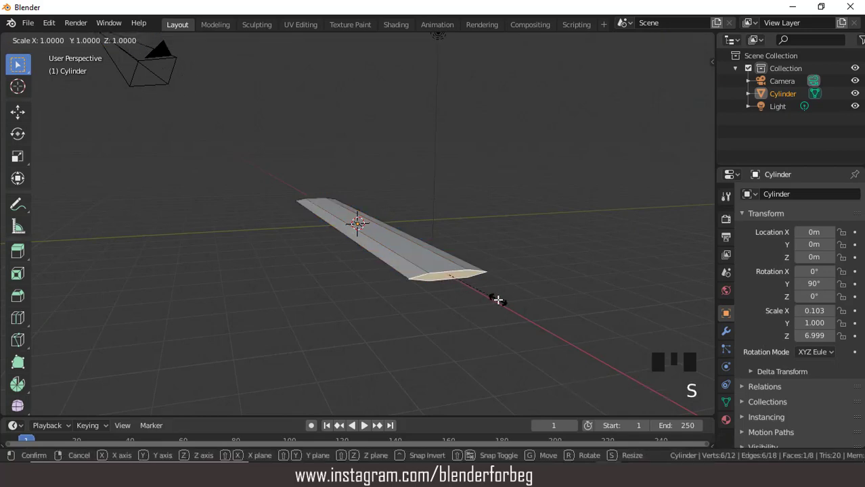
key(shift+z)
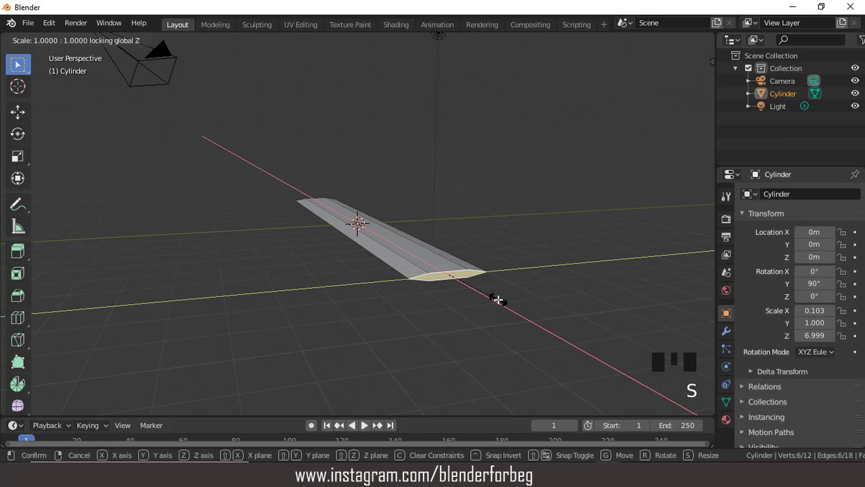
click(550, 309)
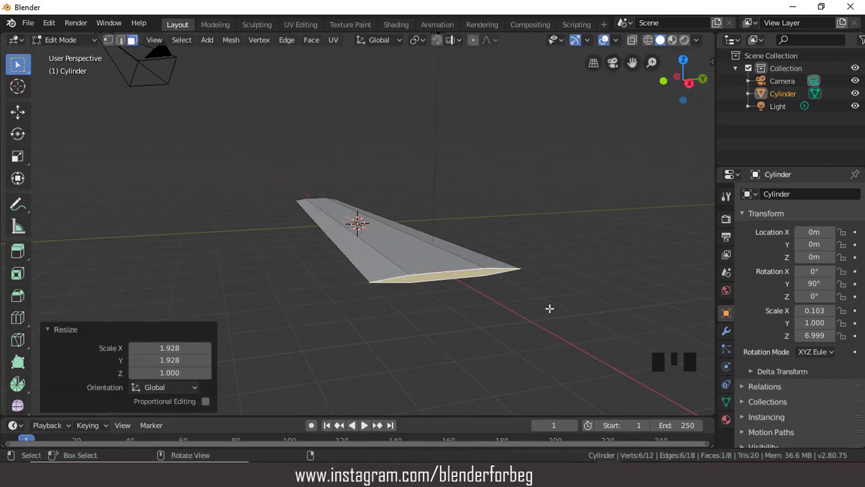
Step: Extrude the widened end face outward by about 3.42 m along X
key(KP_7)
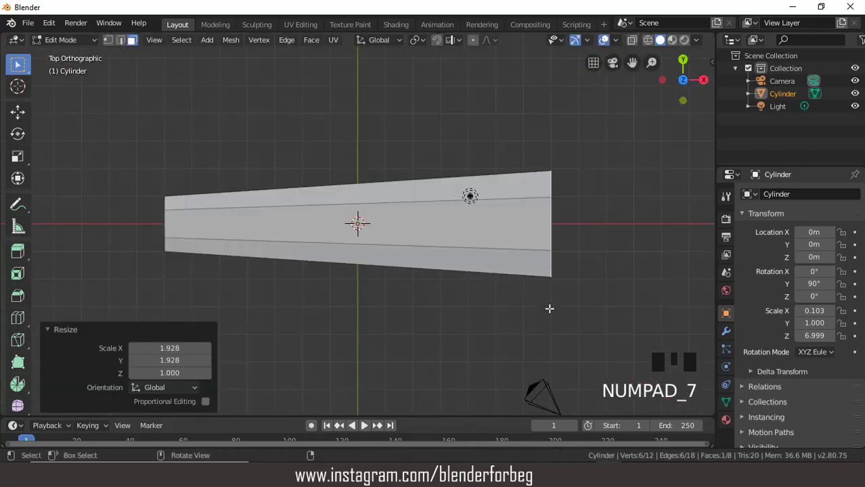
scroll(543, 279, up, 1)
scroll(587, 268, down, 1)
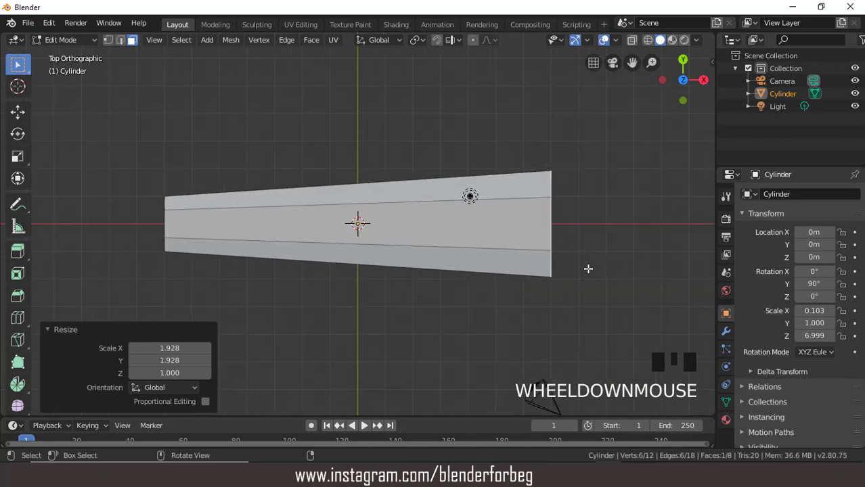
middle_drag(587, 269, 562, 220)
key(KP_7)
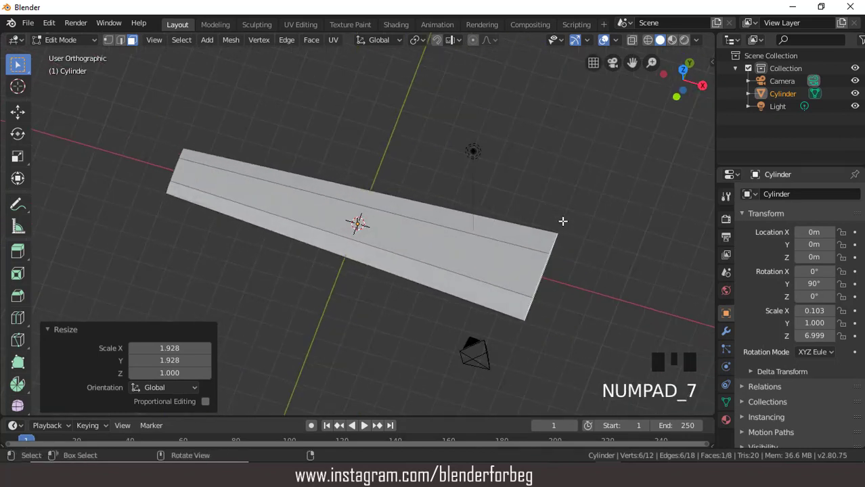
key(e)
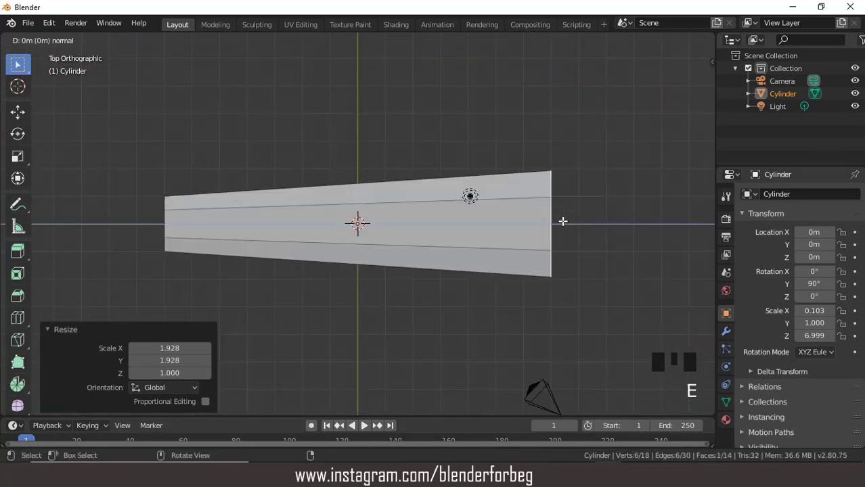
click(657, 228)
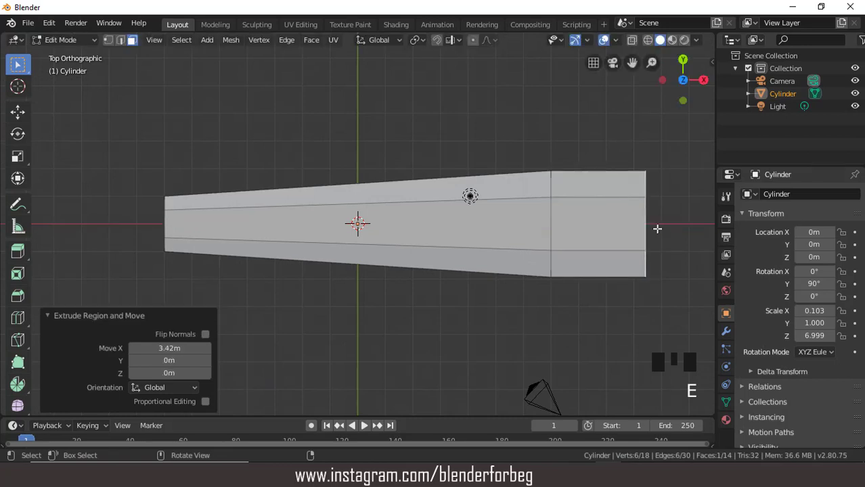
Step: Scale the extruded end face uniformly down to about 0.047 to taper the blade's end
scroll(418, 137, down, 1)
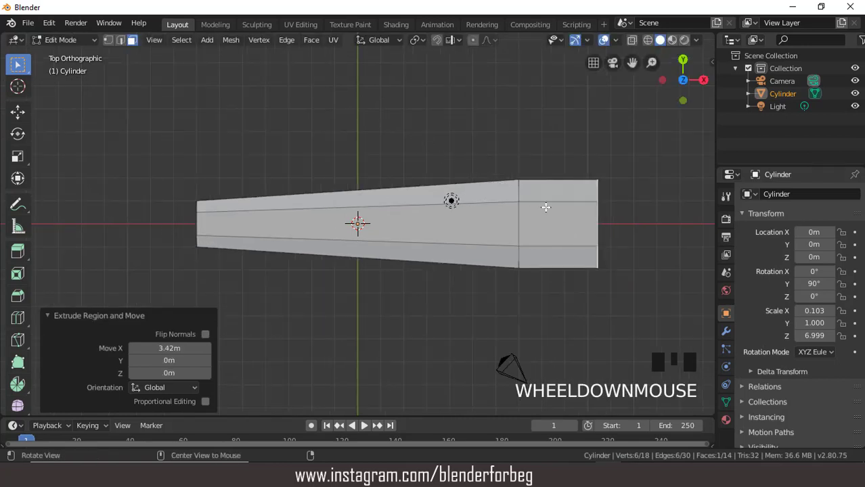
middle_drag(668, 219, 528, 84)
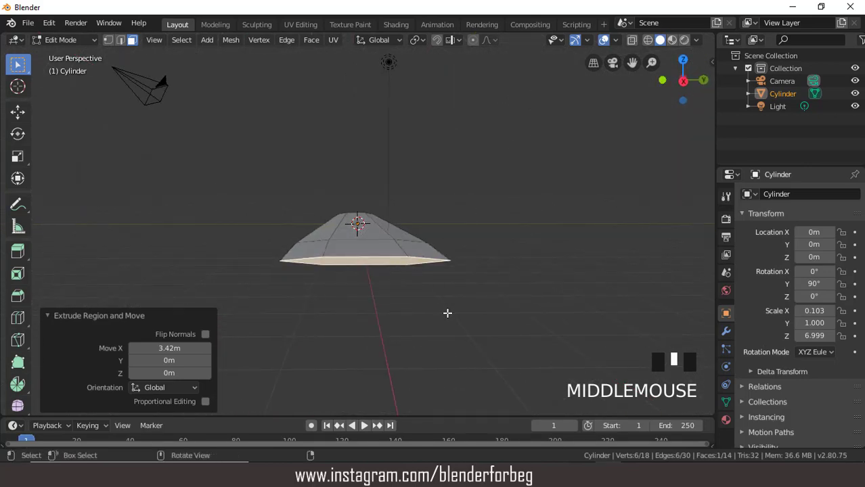
key(s)
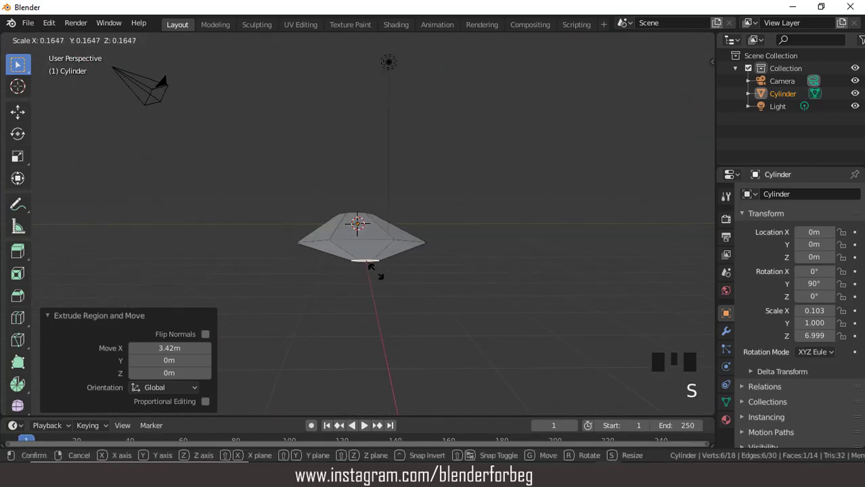
click(367, 262)
scroll(366, 265, up, 2)
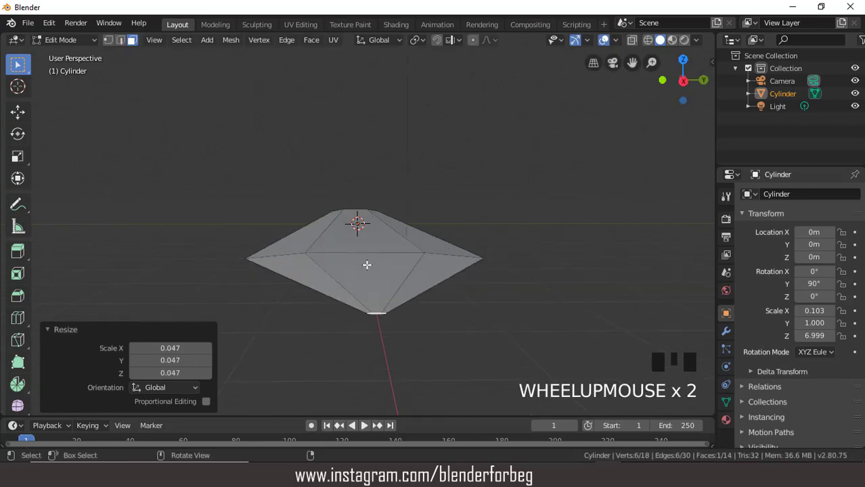
Step: Merge the small end face's vertices at center into a single tip point
click(107, 40)
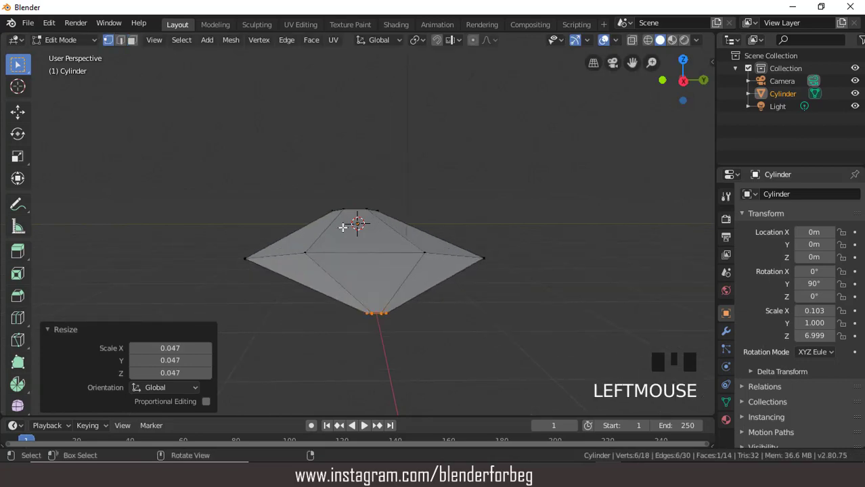
key(alt+m)
click(448, 312)
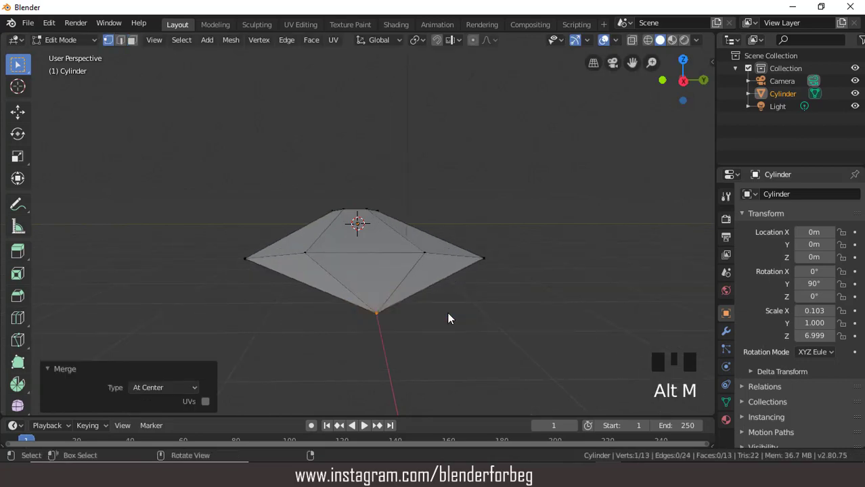
mouse_move(448, 313)
middle_down()
mouse_move(440, 299)
mouse_move(463, 318)
mouse_move(459, 308)
mouse_move(435, 312)
middle_up()
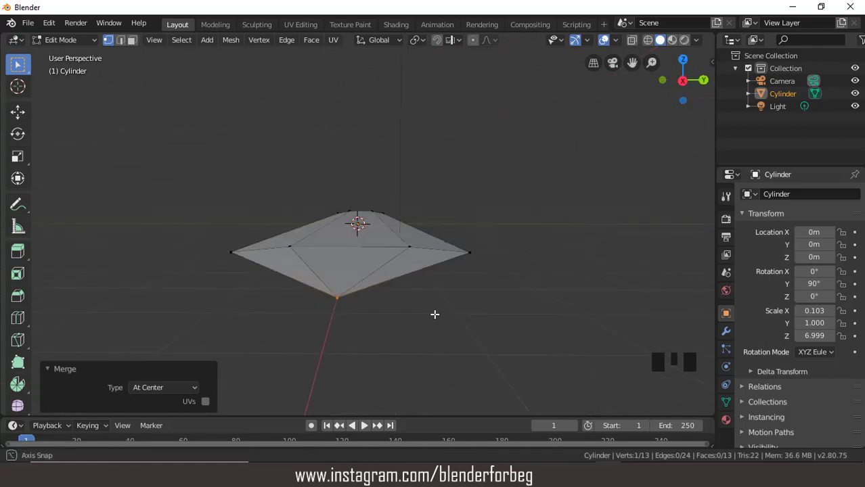
scroll(431, 307, up, 2)
Step: Try moving the tip vertex about 2.8 m outward along the X axis, and undo the move
key(KP_7)
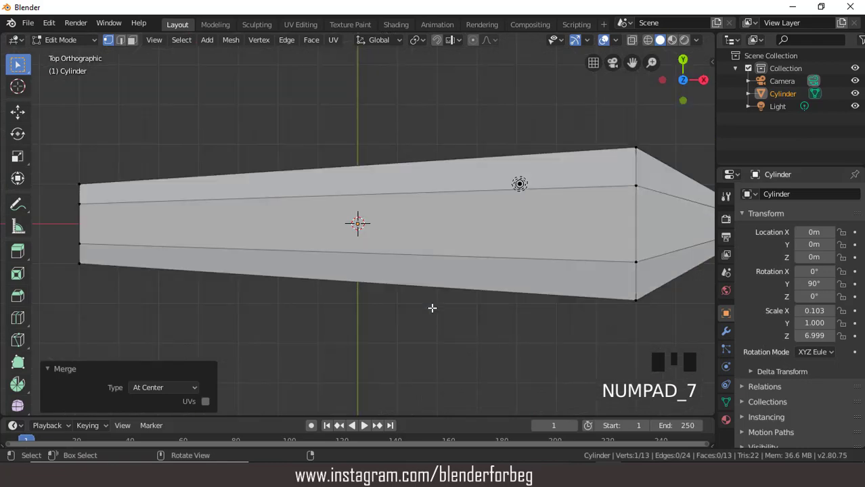
scroll(432, 305, down, 7)
key(g)
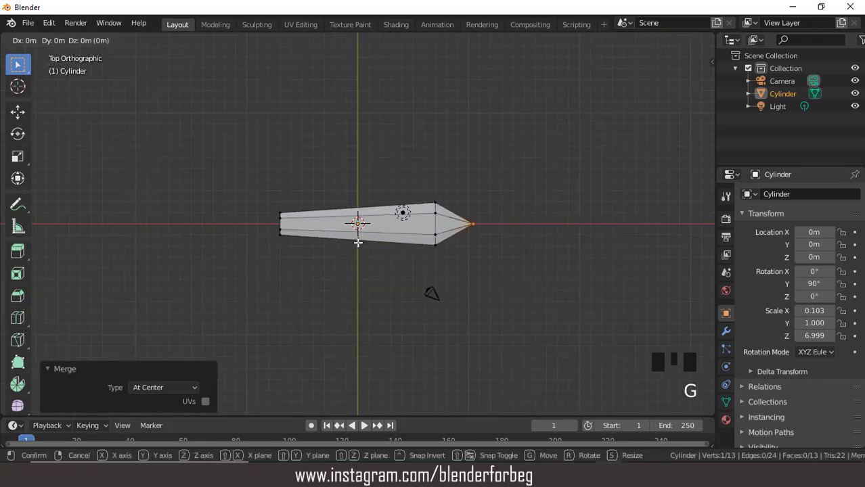
key(x)
click(389, 242)
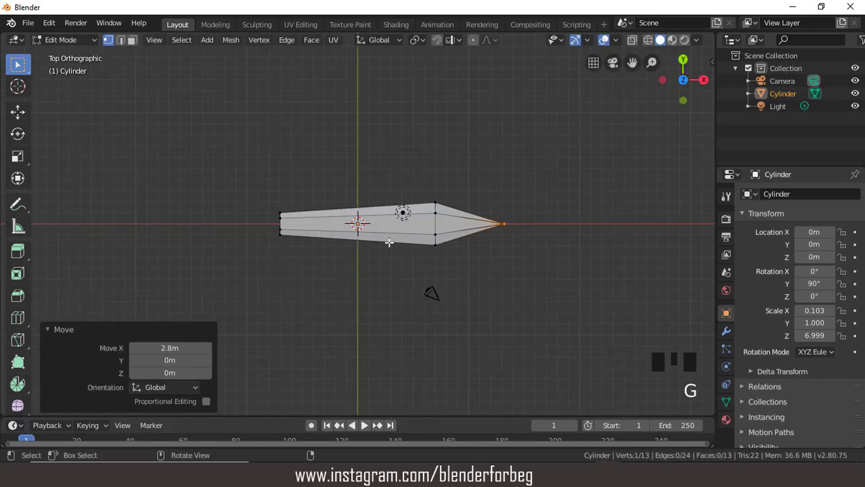
key(ctrl)
key(ctrl+z)
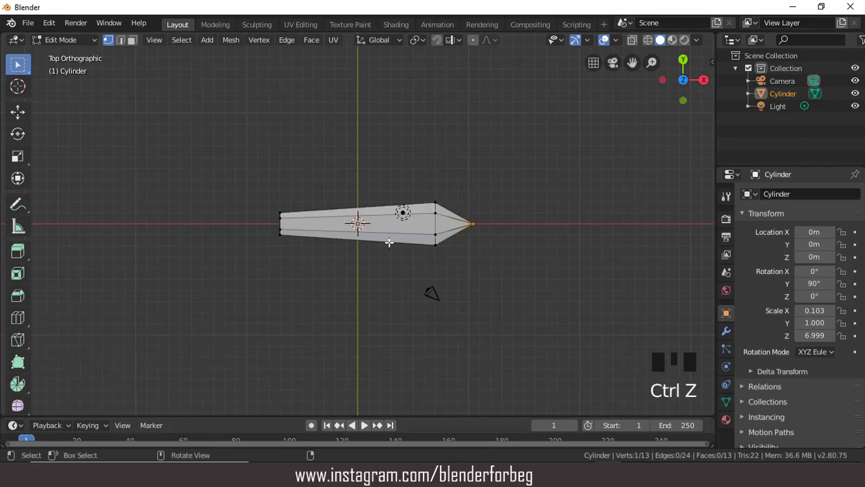
Step: Return to Object Mode and move the whole blade about 7.31 m along X so its narrow end sits near the origin
click(65, 37)
click(68, 43)
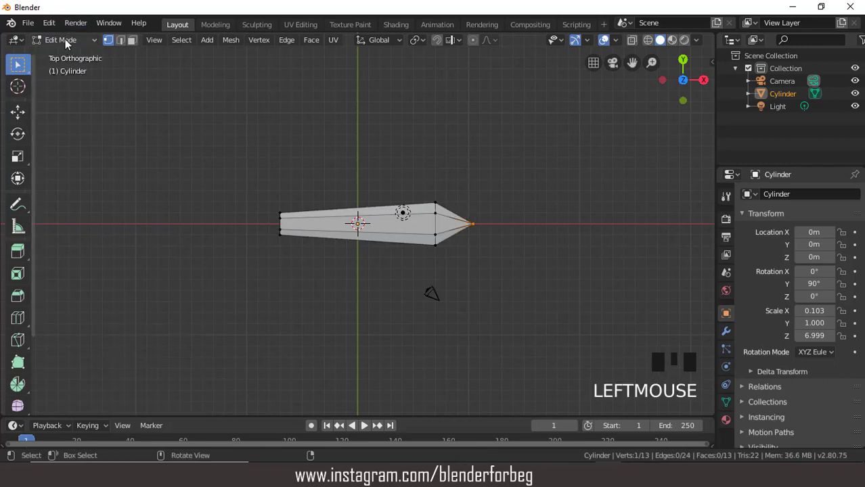
click(65, 39)
click(67, 55)
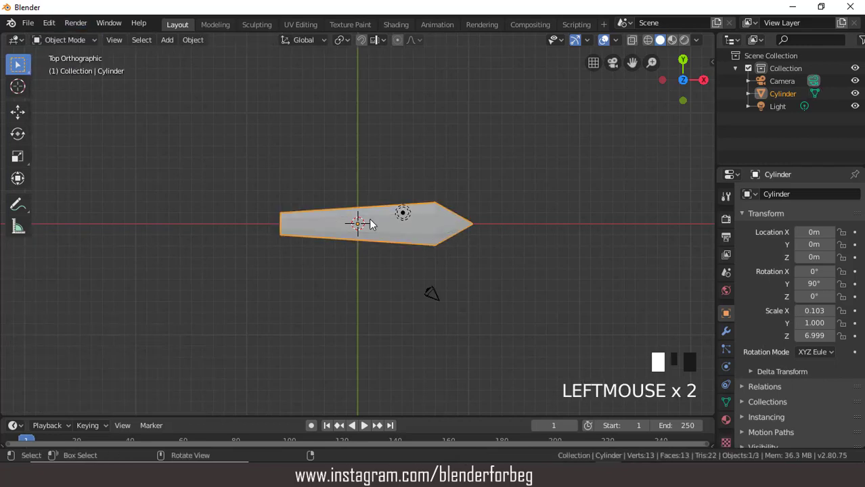
key(g)
key(x)
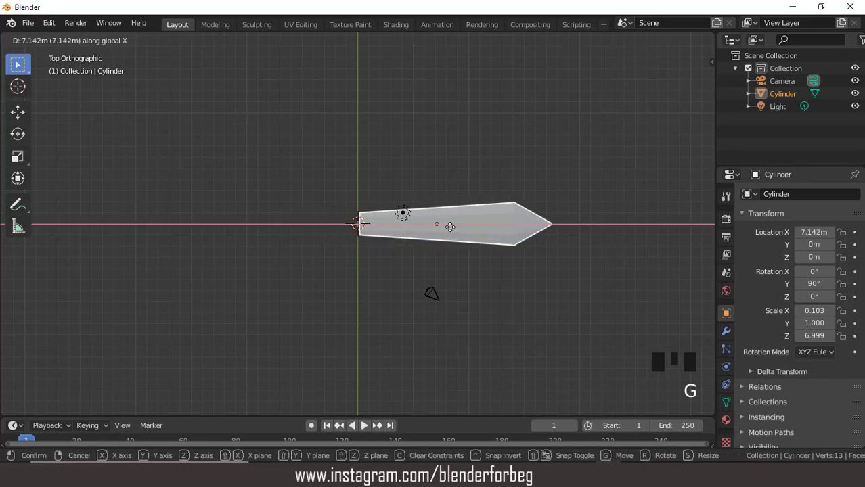
click(450, 228)
Step: Add a second cylinder at the world origin with 10 vertices
scroll(405, 232, up, 2)
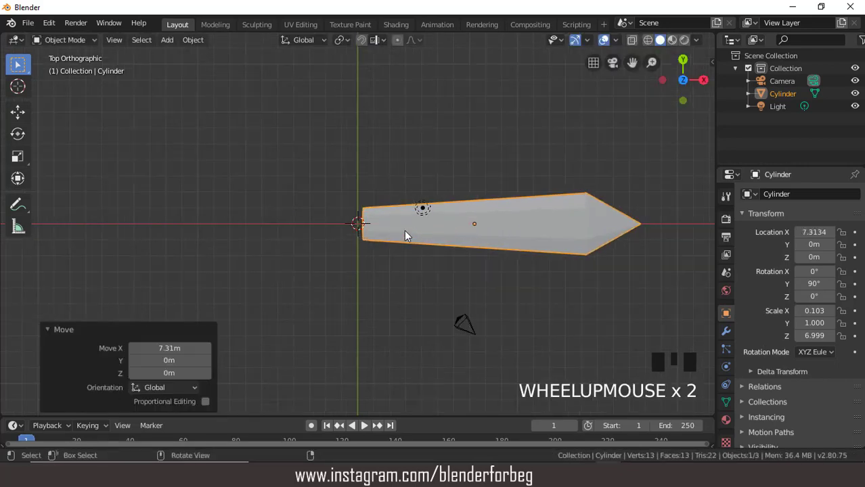
middle_drag(403, 248, 192, 74)
scroll(402, 206, up, 3)
click(165, 40)
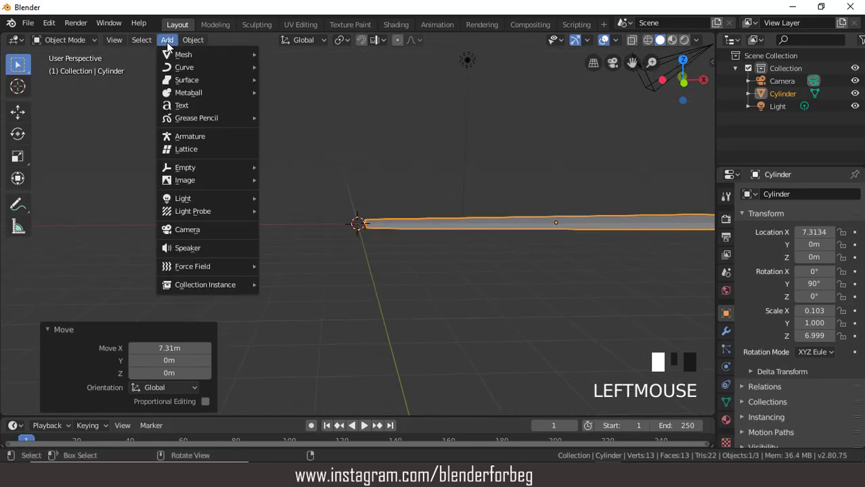
mouse_move(216, 55)
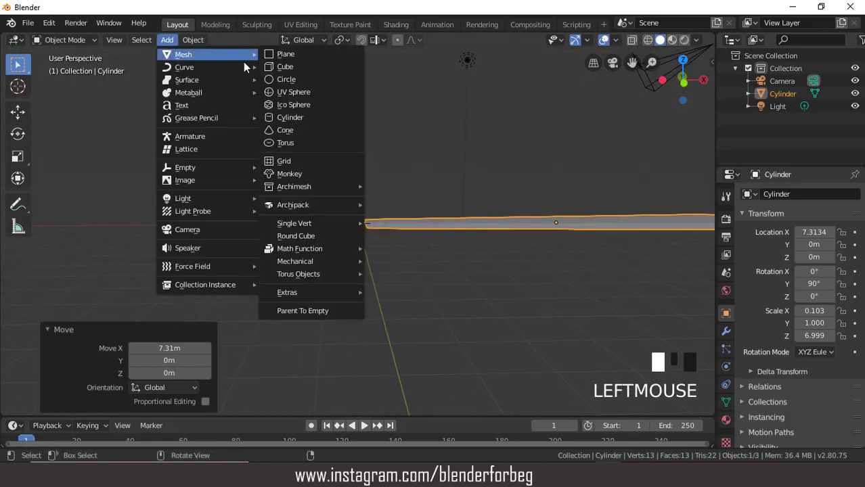
click(295, 119)
scroll(361, 191, up, 2)
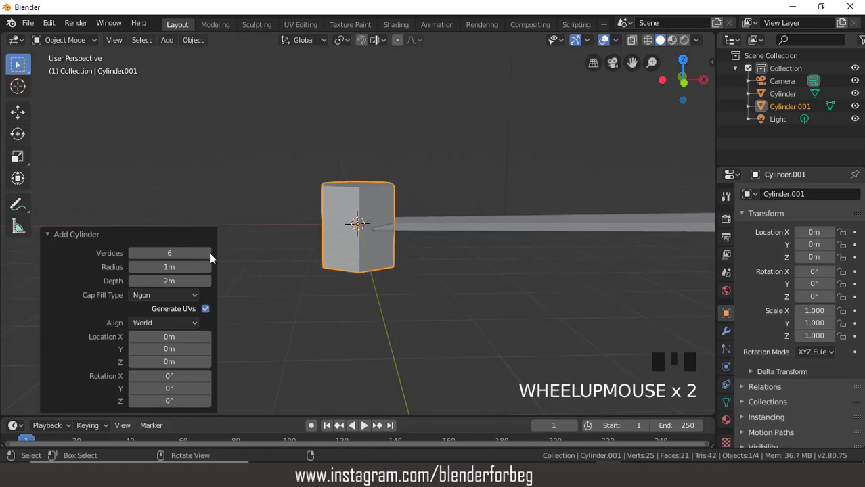
click(207, 253)
click(207, 254)
click(207, 253)
click(207, 253)
click(207, 253)
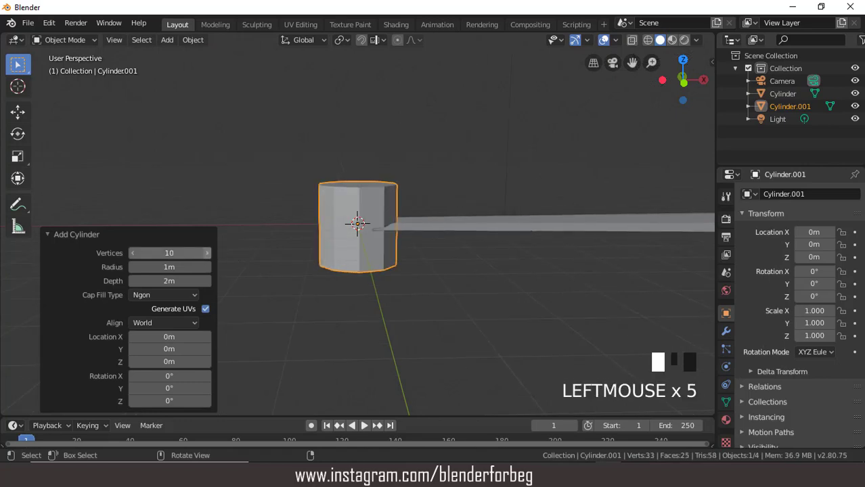
Step: Set the new cylinder's Y rotation to 90° so its axis lines up with the blade
middle_drag(297, 266, 285, 247)
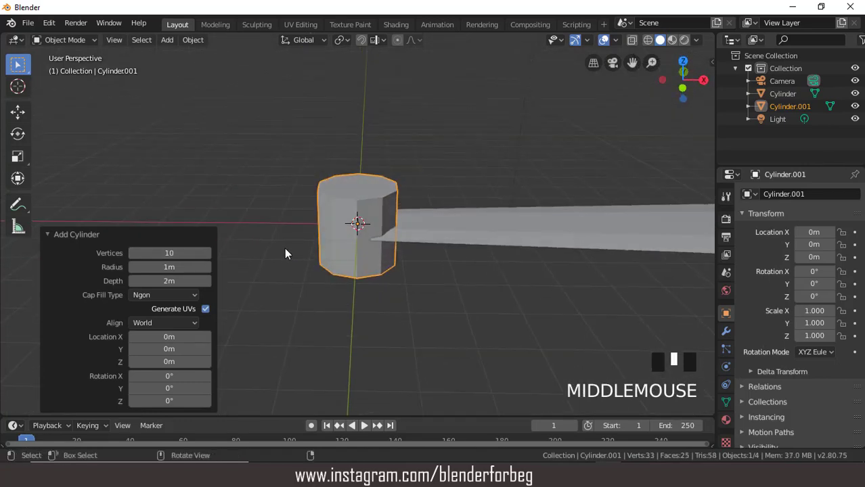
click(812, 283)
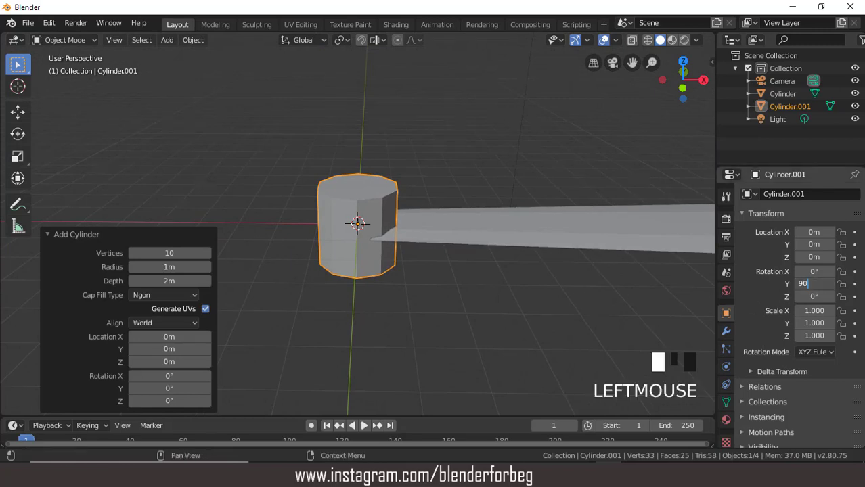
text(90)
key(Return)
Step: Flatten the new cylinder to about 0.386 along X and enlarge it uniformly by about 1.352 to form the guard
mouse_move(385, 228)
middle_down()
mouse_move(337, 229)
mouse_move(469, 207)
mouse_move(378, 224)
mouse_move(387, 225)
middle_up()
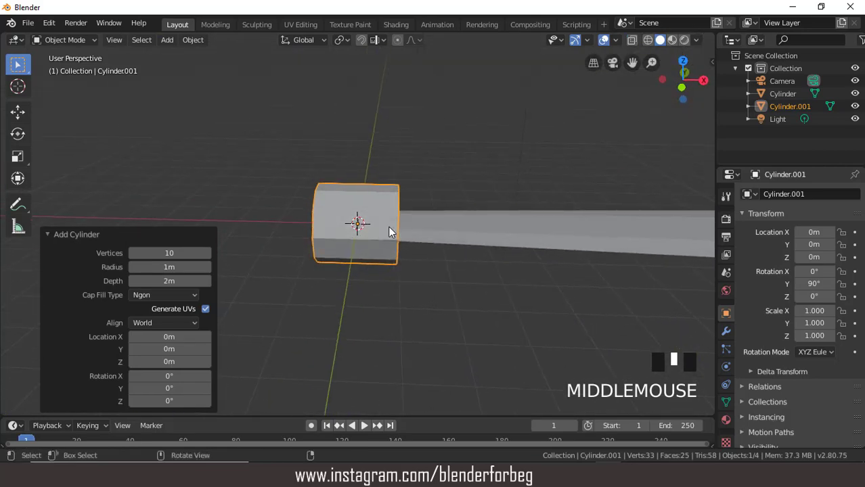
key(s)
key(x)
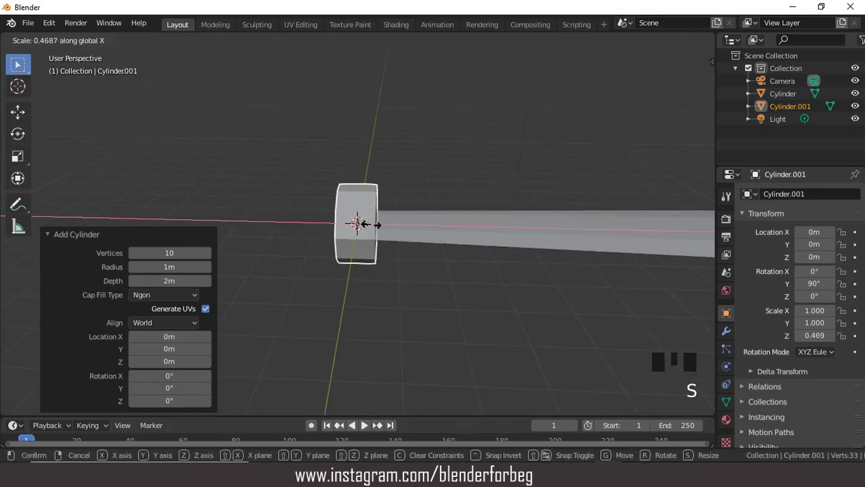
click(369, 224)
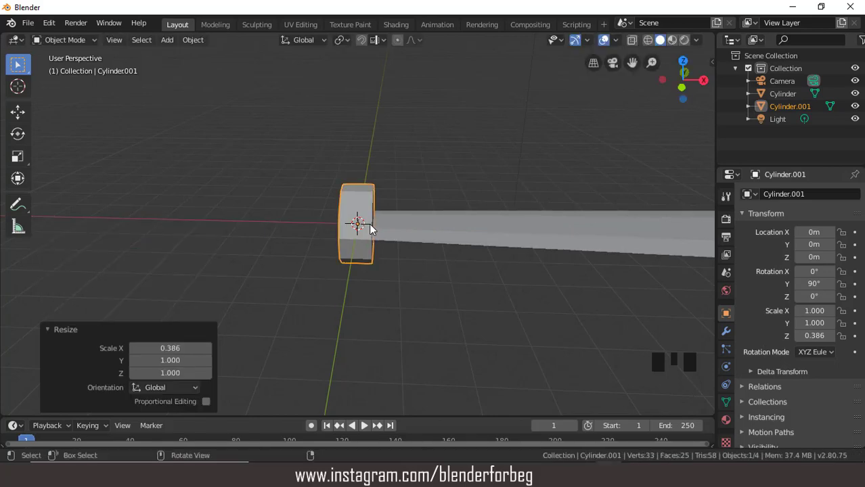
middle_drag(393, 204, 347, 198)
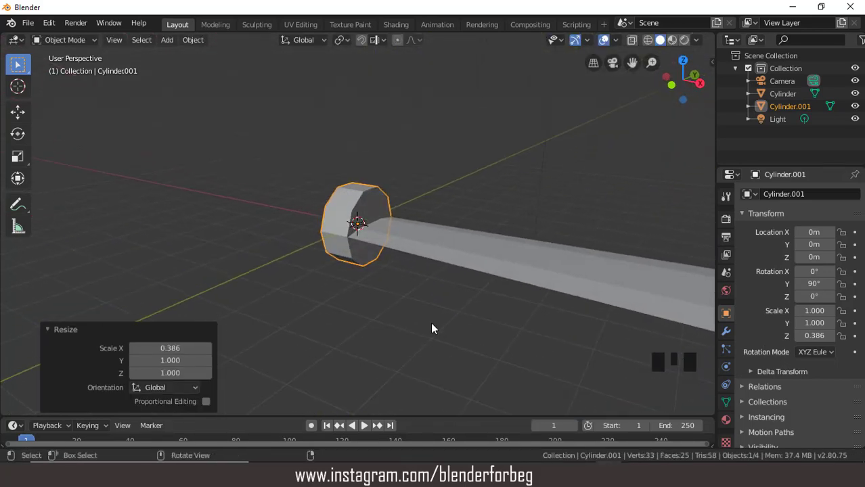
key(s)
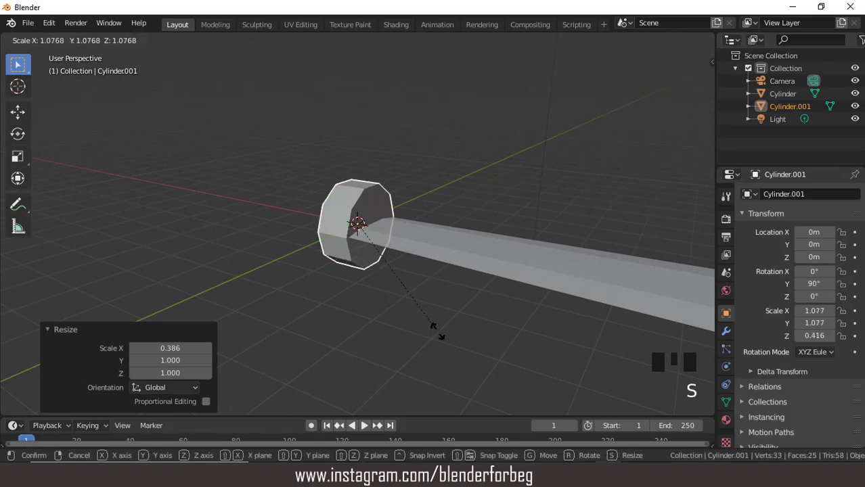
click(458, 357)
scroll(446, 303, down, 2)
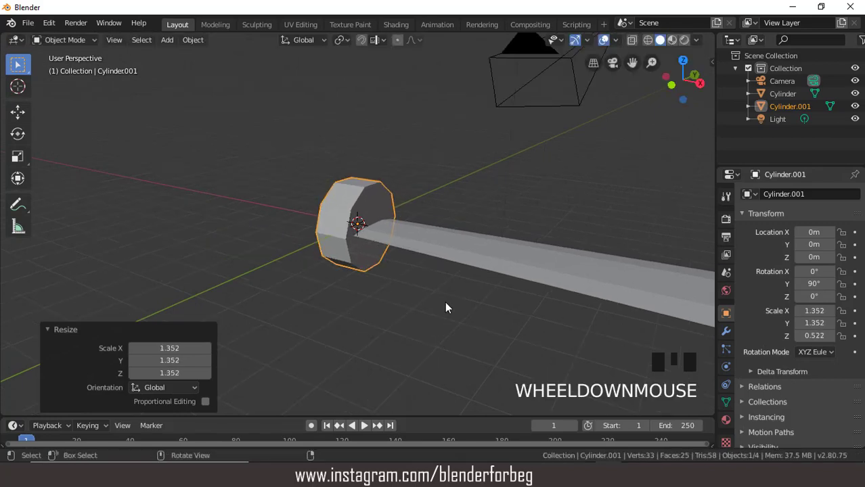
Step: In Edit Mode, inset the guard's end face opposite the blade by extruding it in place and scaling it to about 0.667
middle_drag(447, 303, 515, 282)
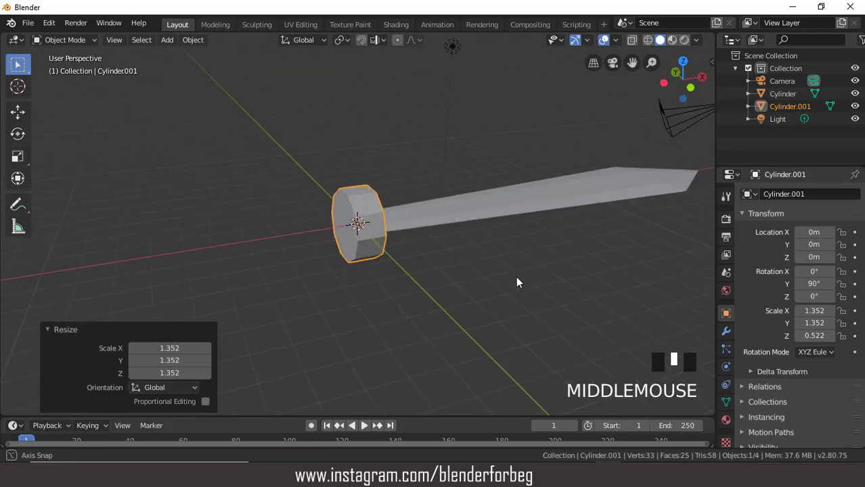
click(74, 39)
click(72, 65)
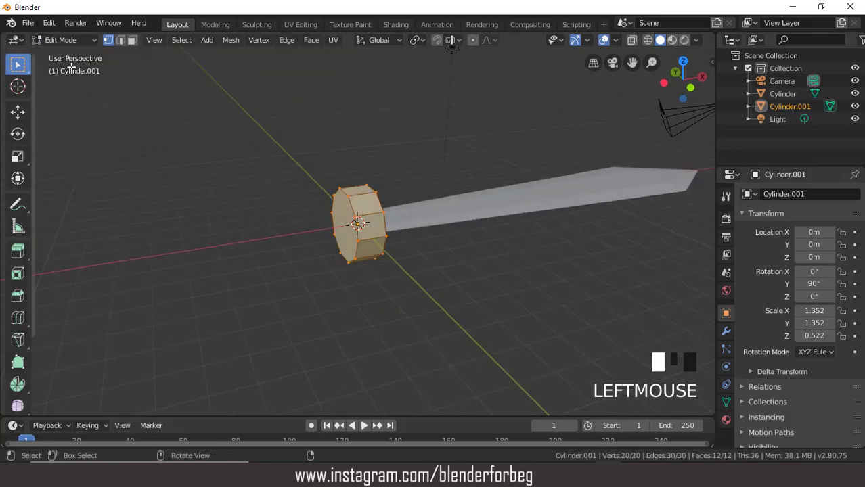
click(132, 40)
middle_drag(319, 183, 308, 188)
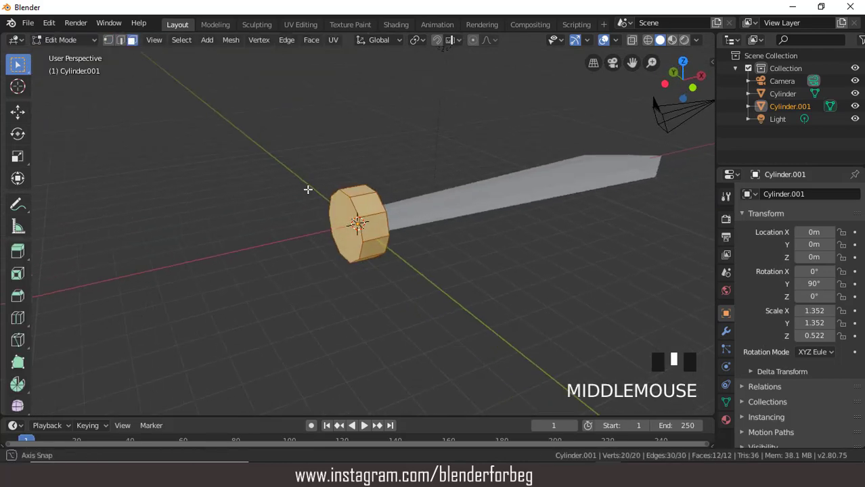
click(334, 233)
middle_drag(335, 233, 279, 245)
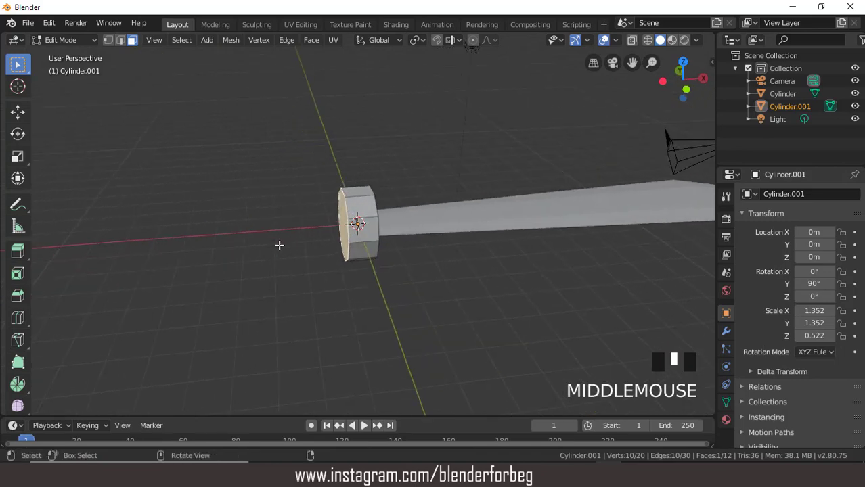
key(e)
right_click(279, 245)
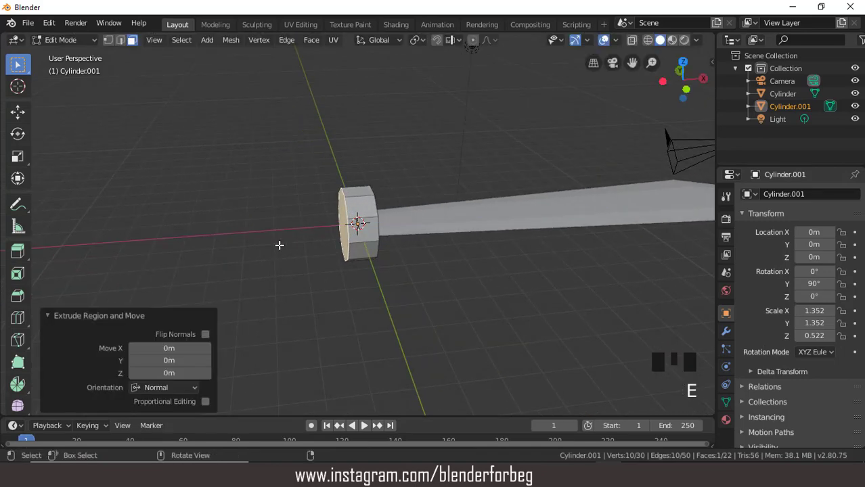
key(s)
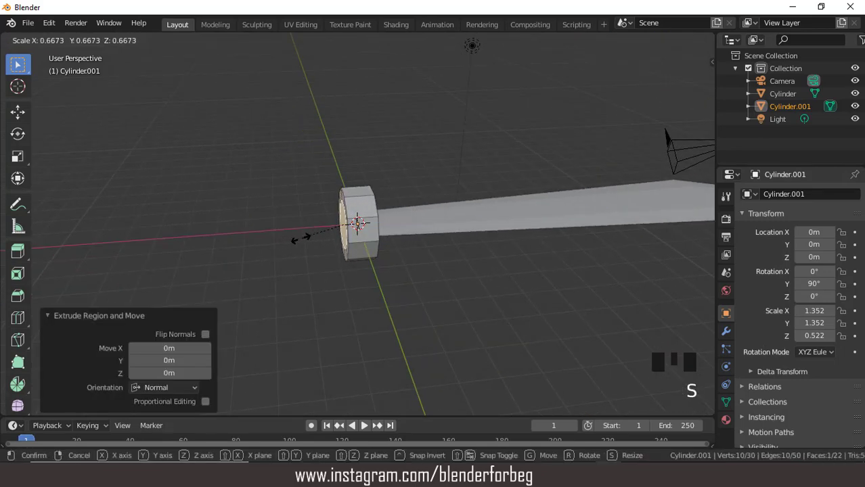
click(301, 238)
Step: Extrude the inset face about 4.92 m along negative X to form the handle
mouse_move(285, 199)
middle_down()
mouse_move(381, 179)
mouse_move(283, 187)
middle_up()
key(e)
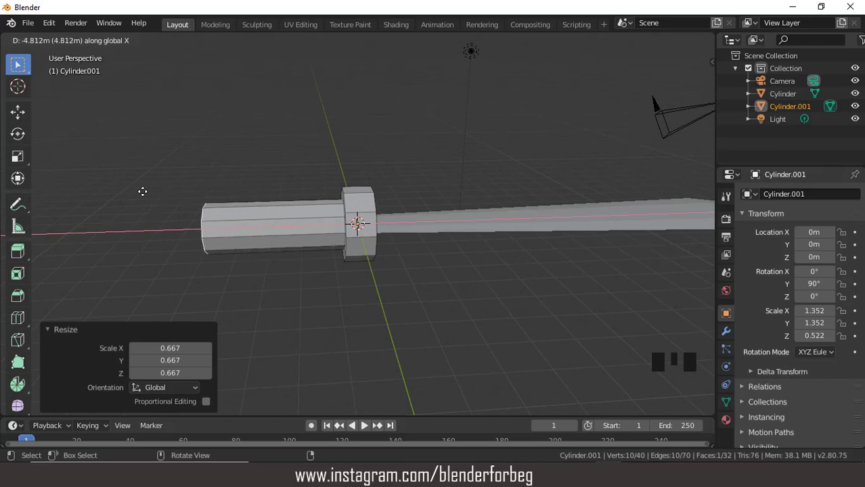
click(143, 190)
Step: Extrude the handle's end face another 0.87 m or so along negative X and scale it up by about 1.187
scroll(191, 190, down, 2)
scroll(210, 201, up, 1)
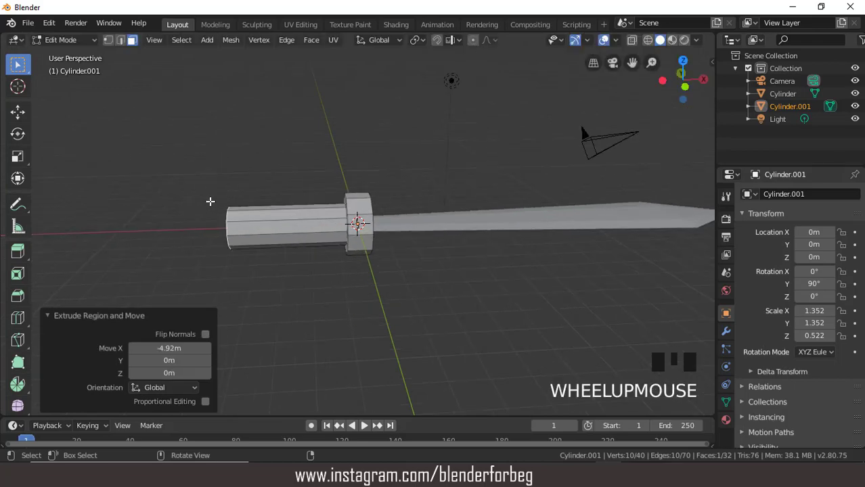
key(e)
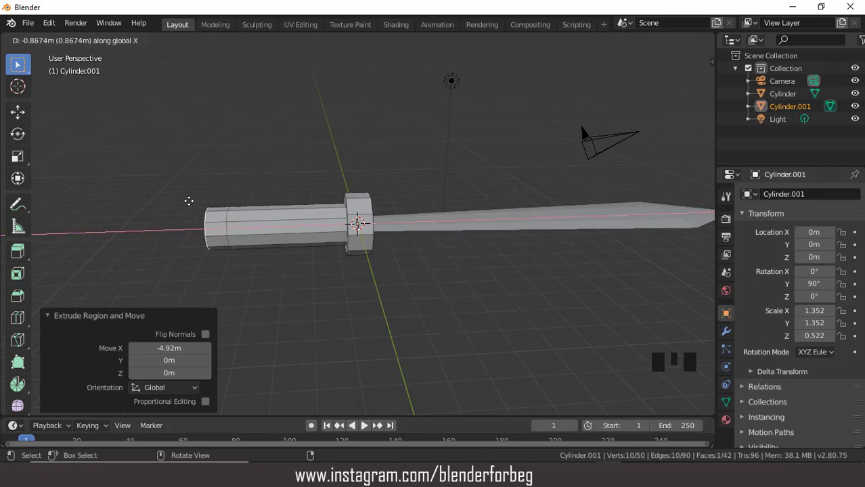
click(189, 201)
key(s)
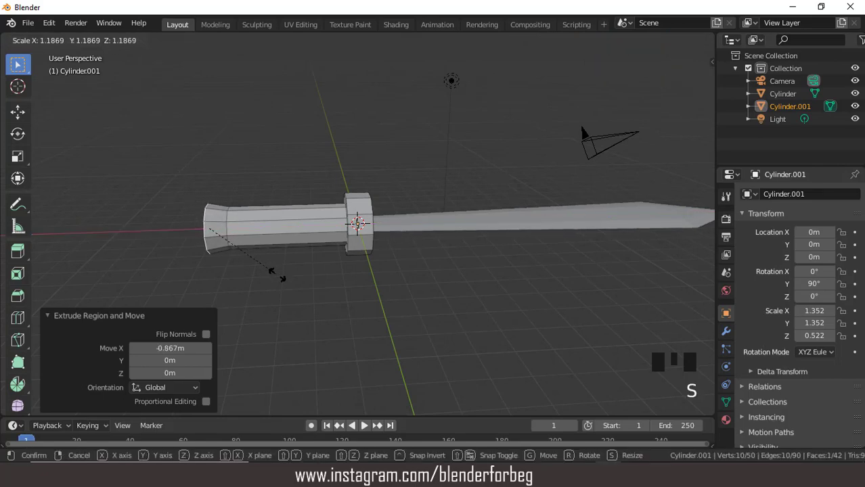
click(277, 273)
Step: Extend the flared handle end along negative X with two extrusions of about 0.81 m and 0.59 m
key(e)
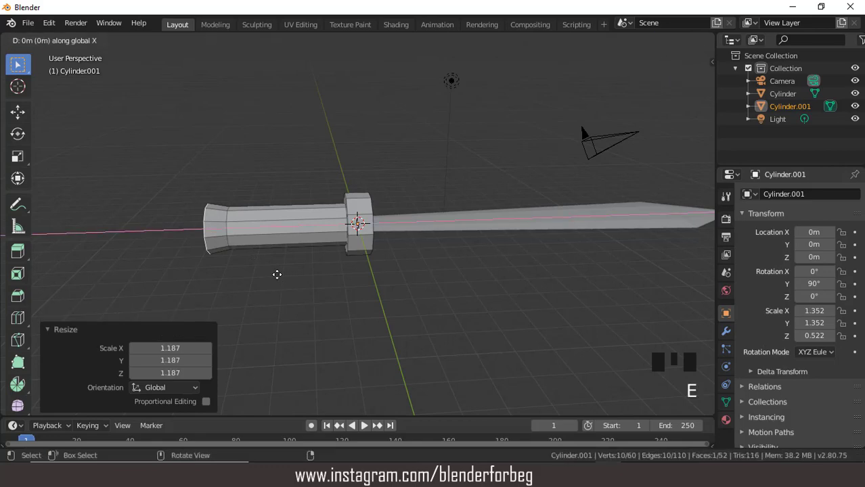
click(257, 274)
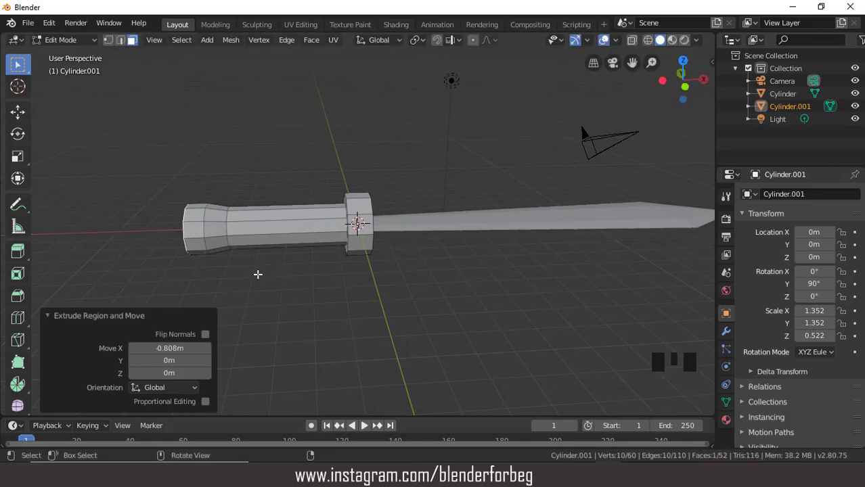
key(e)
key(x)
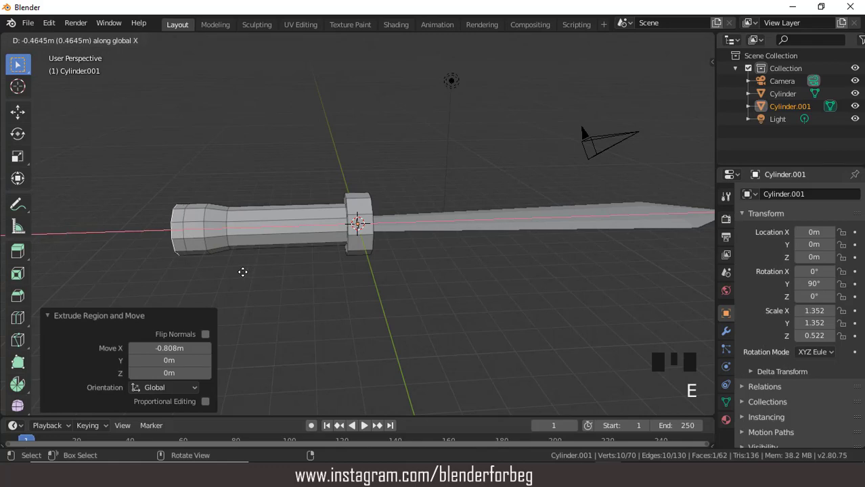
click(243, 272)
Step: Scale the handle's end face down to about 0.587 and move it about 0.27 m back toward the guard along X
middle_drag(243, 273, 282, 249)
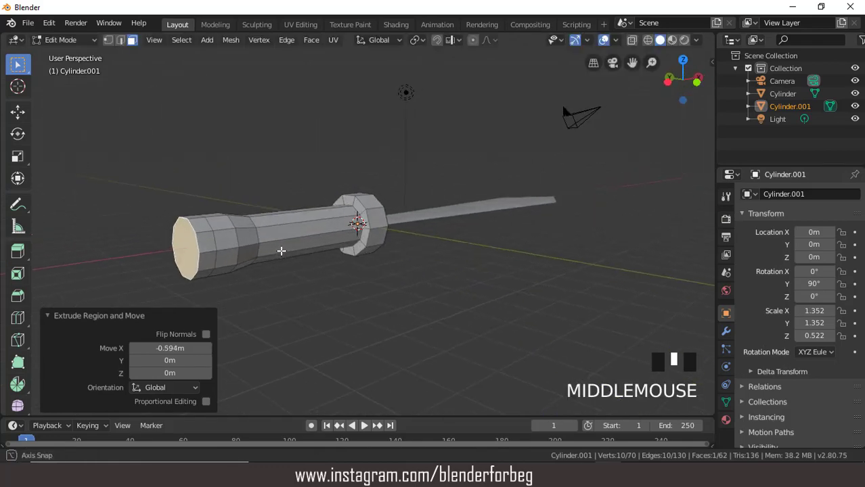
key(s)
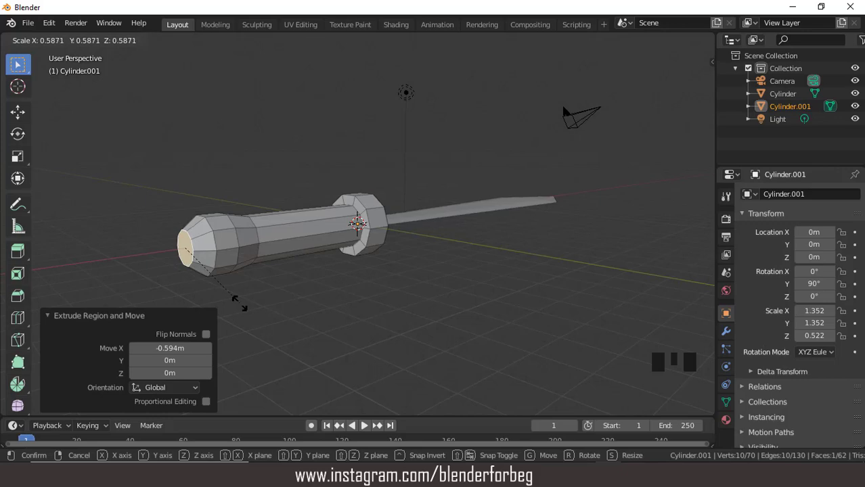
click(239, 303)
mouse_move(253, 303)
middle_down()
mouse_move(230, 297)
mouse_move(236, 300)
middle_up()
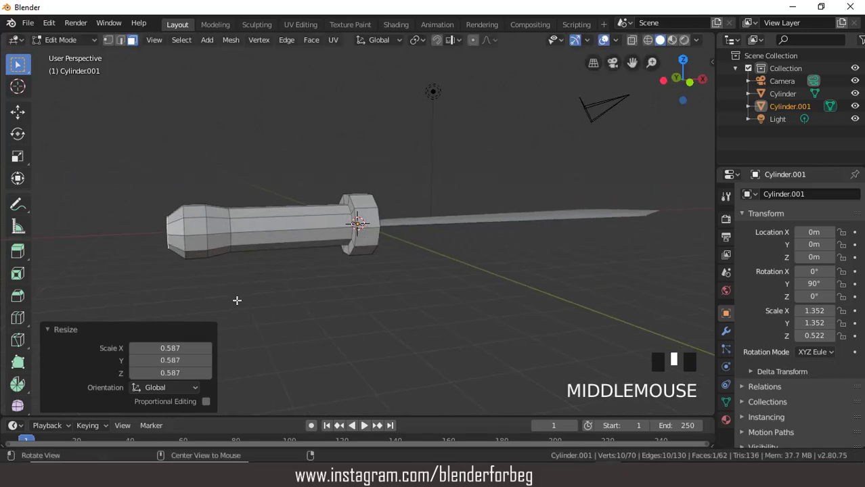
key(g)
key(x)
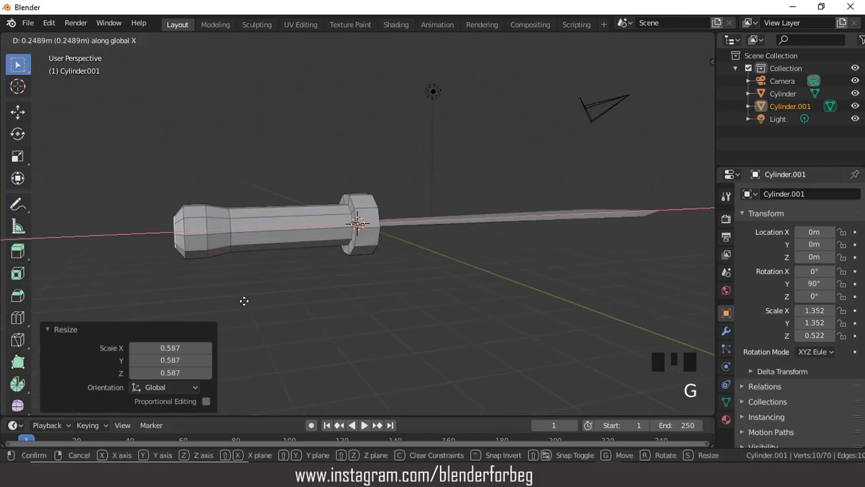
click(246, 292)
scroll(253, 275, up, 2)
middle_drag(301, 267, 280, 282)
key(KP_7)
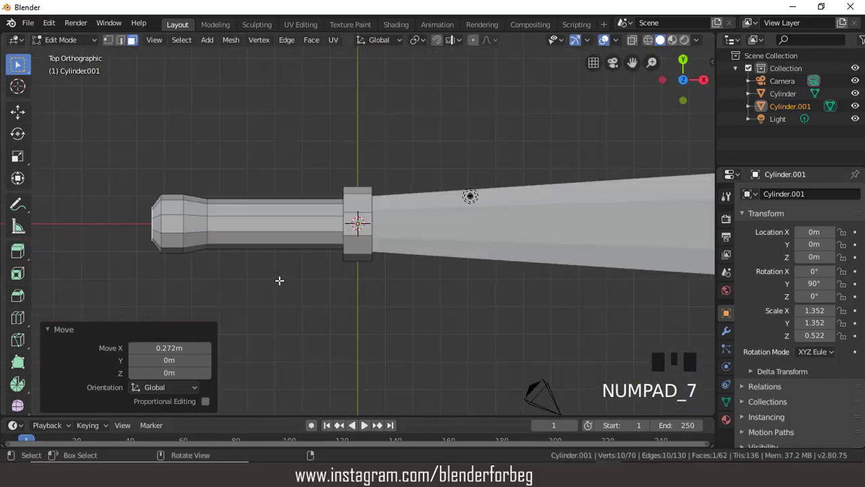
scroll(279, 281, down, 5)
scroll(280, 281, up, 4)
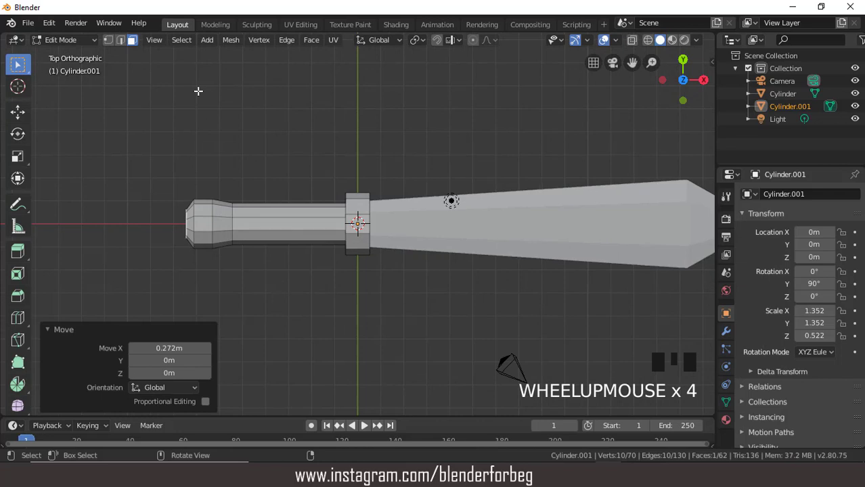
Step: Add six evenly spaced loop cuts around the handle's shaft between the guard and the pommel, without sliding them
click(120, 42)
scroll(286, 196, up, 1)
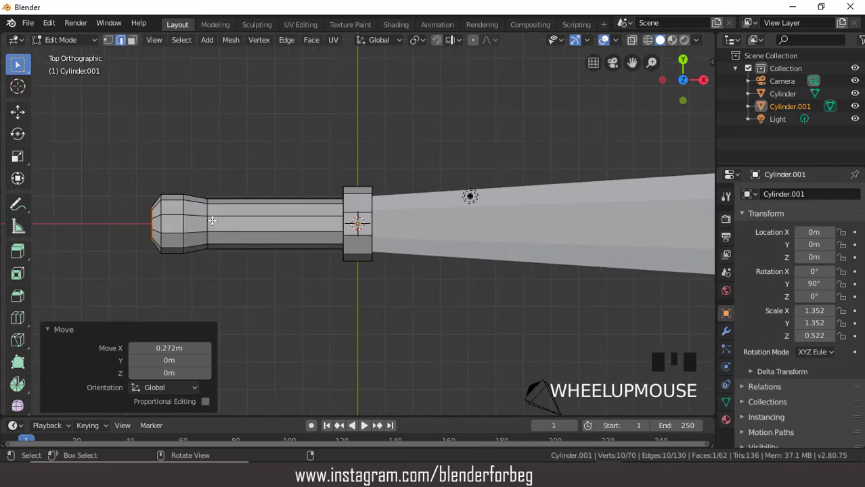
click(242, 219)
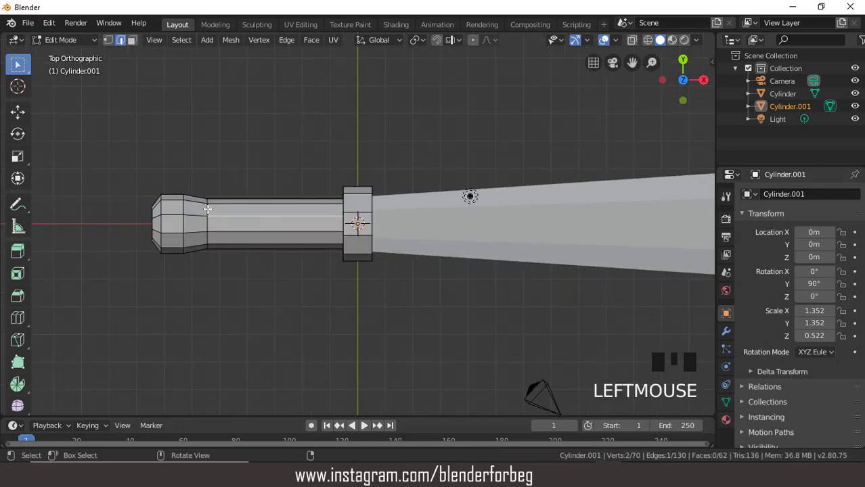
click(251, 222)
key(ctrl+r)
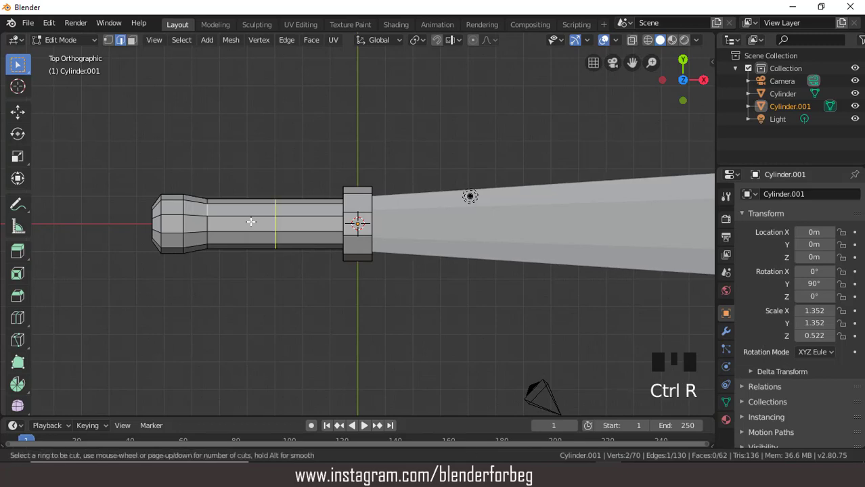
scroll(251, 222, up, 1)
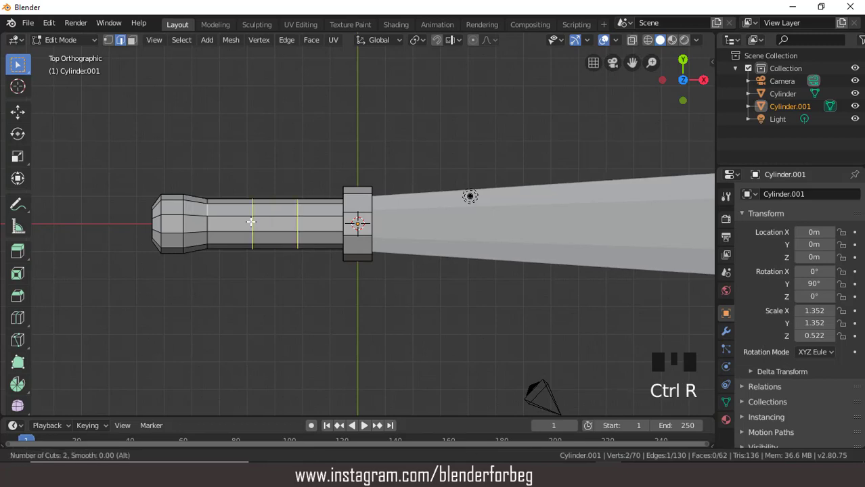
scroll(251, 221, up, 1)
scroll(251, 222, up, 1)
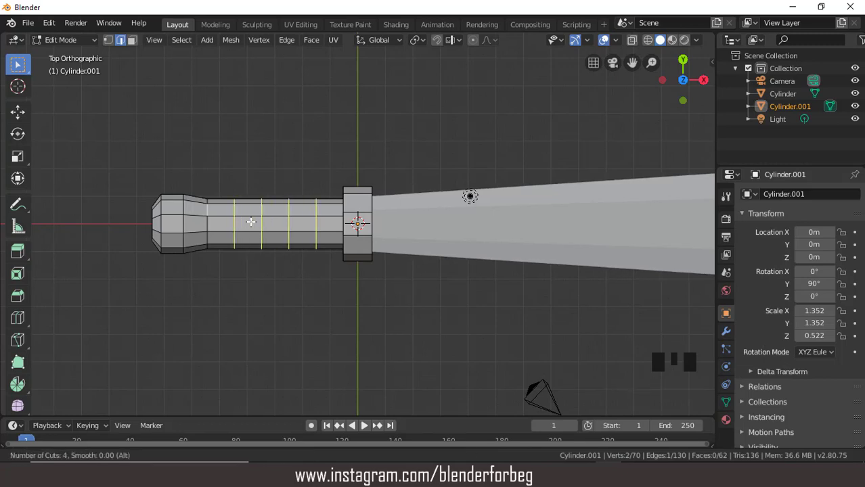
scroll(251, 222, up, 1)
scroll(251, 222, up, 1)
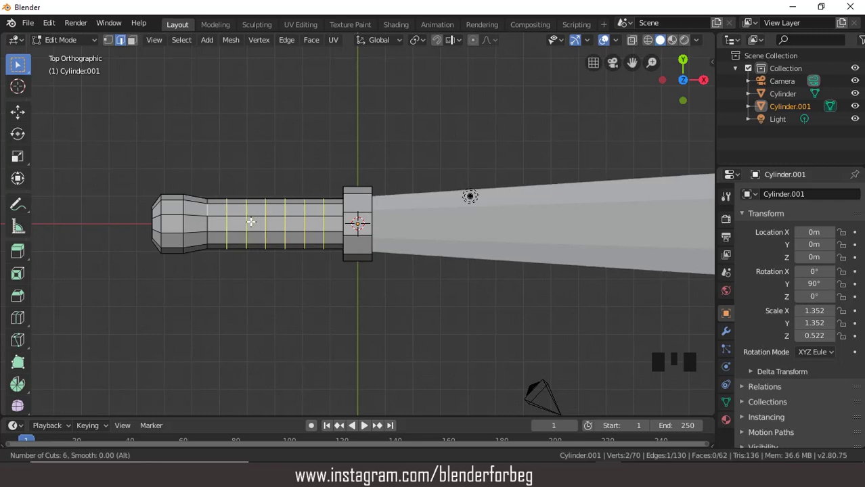
click(250, 221)
right_click(251, 221)
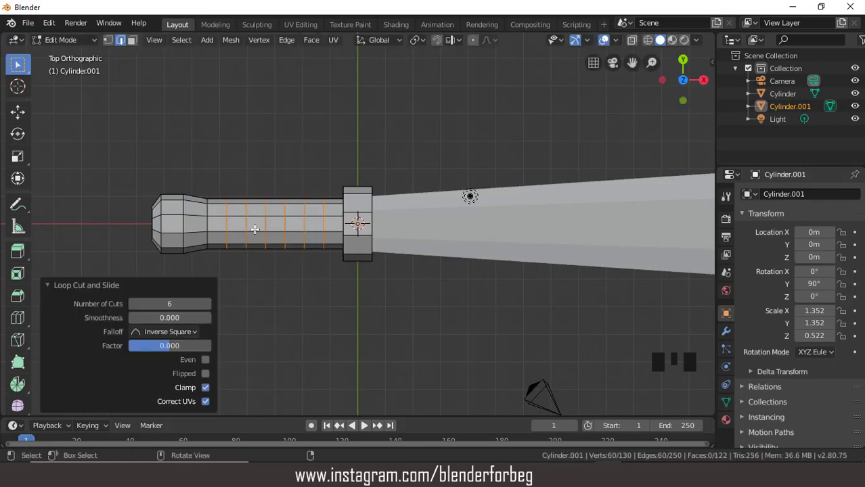
Step: Examine the handle and the whole sword from several angles in Object Mode
scroll(254, 230, up, 2)
scroll(256, 231, down, 3)
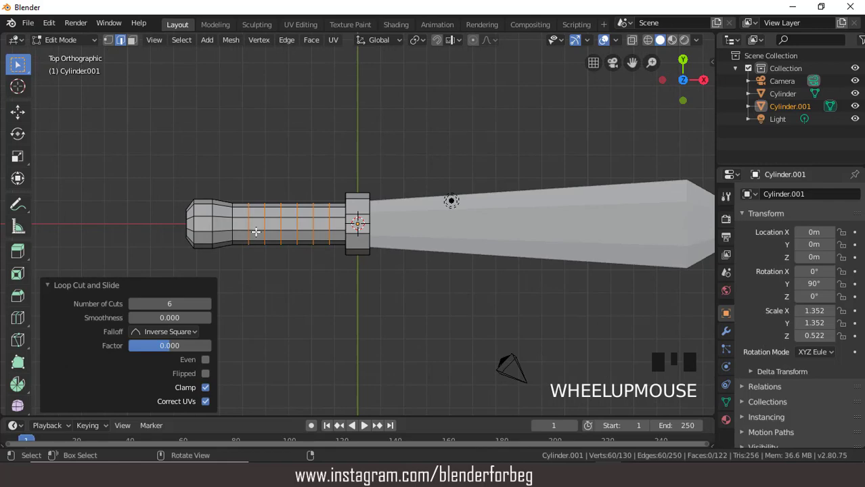
scroll(255, 231, down, 1)
middle_drag(257, 203, 335, 139)
scroll(353, 235, up, 2)
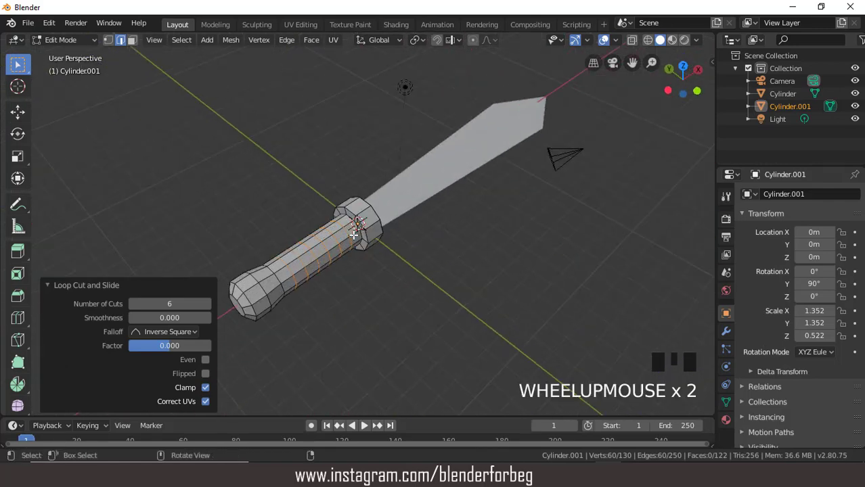
scroll(353, 235, down, 1)
click(61, 40)
click(70, 58)
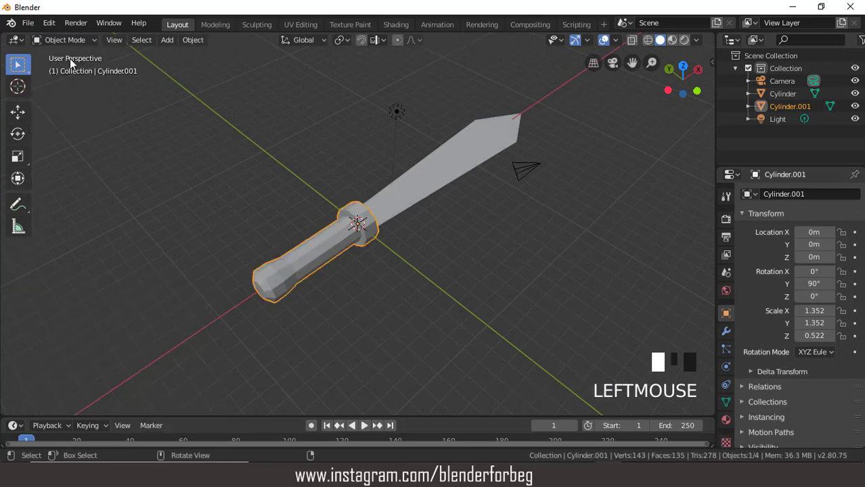
scroll(199, 146, up, 1)
scroll(198, 147, down, 2)
middle_drag(198, 147, 297, 177)
Step: In Edit Mode, select four alternating rings of faces along the handle's shaft, starting beside the pommel and ending at the guard
click(65, 40)
click(68, 65)
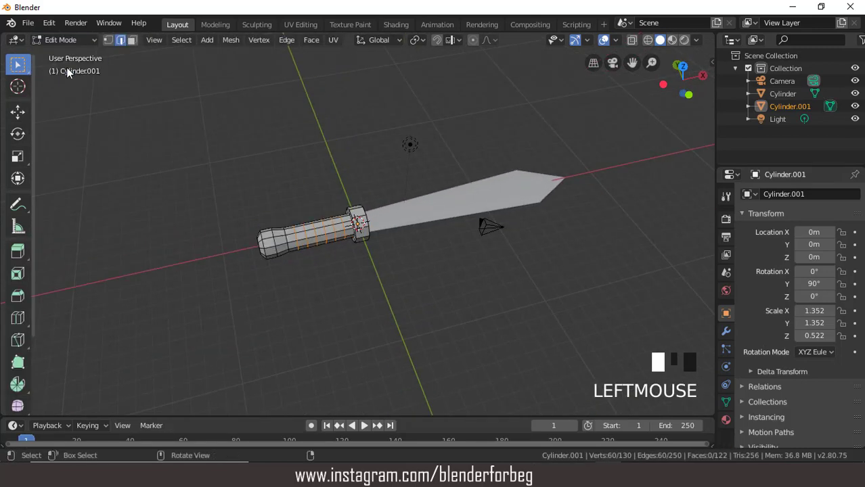
scroll(289, 212, up, 3)
click(240, 246)
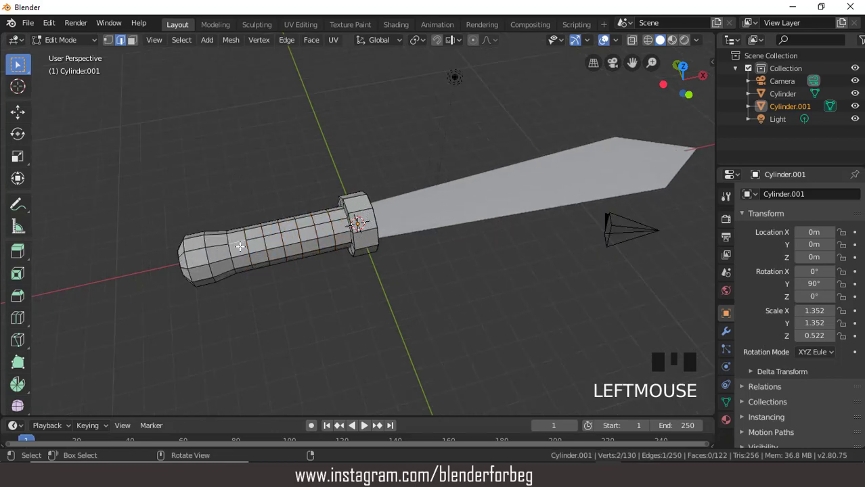
click(132, 41)
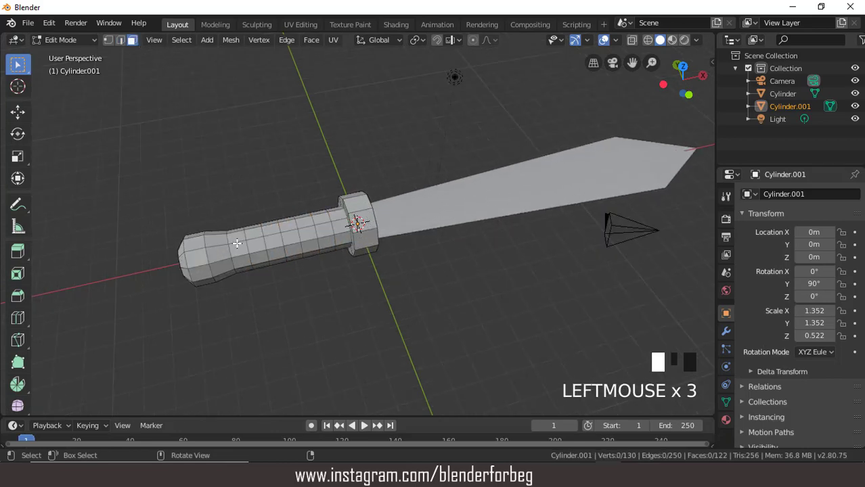
double_click(237, 242)
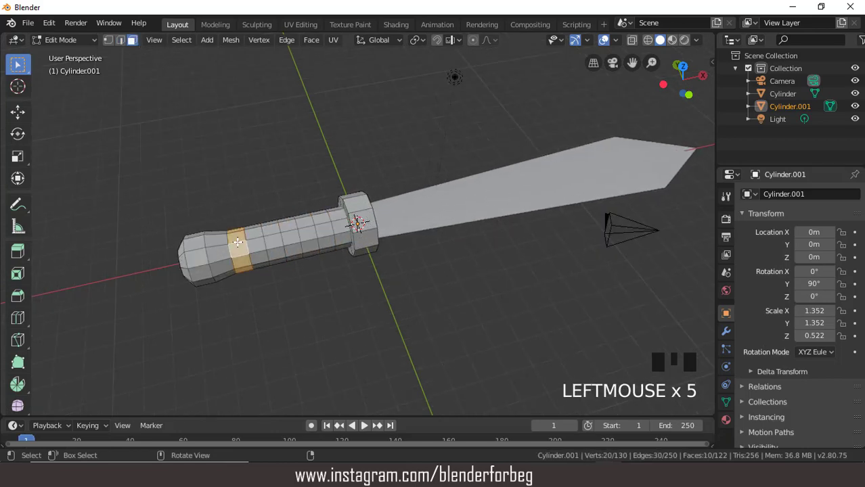
shift+double_click(272, 235)
shift+double_click(304, 228)
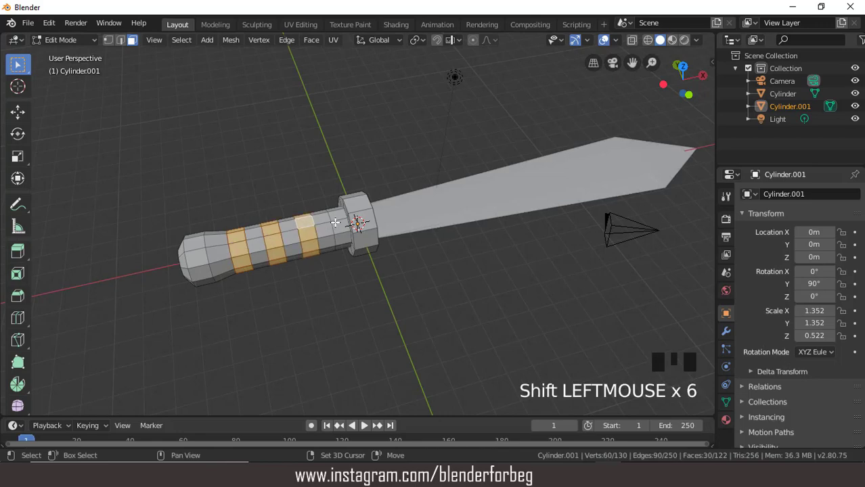
shift+click(336, 220)
shift+double_click(337, 218)
scroll(308, 257, down, 2)
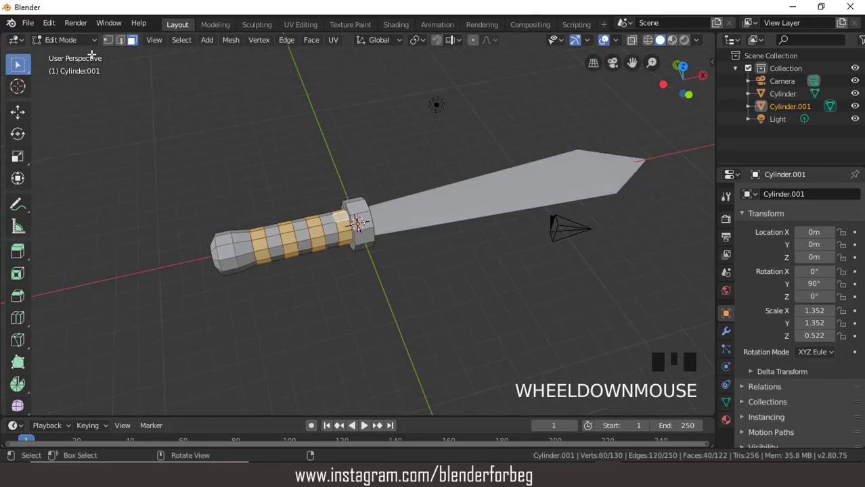
Step: Return to Object Mode and give the handle a new material with a dark orange-brown base color of H 0.067, S 0.950, V 0.567
click(59, 39)
click(61, 53)
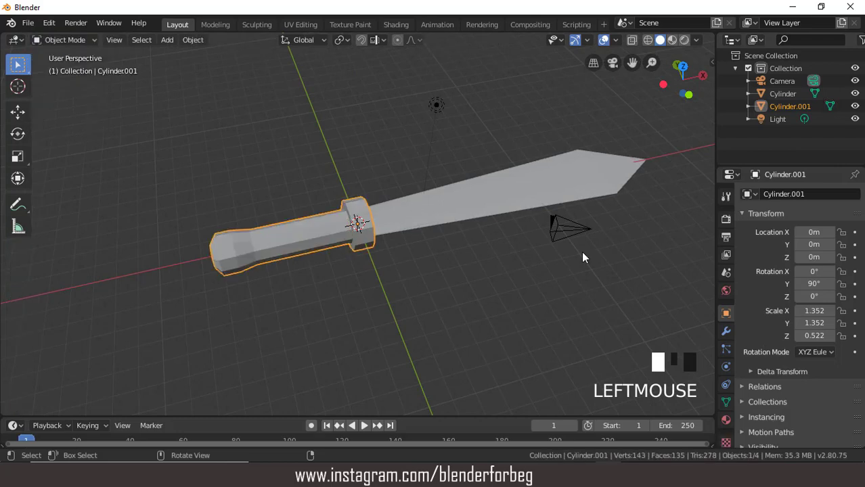
click(726, 421)
click(801, 255)
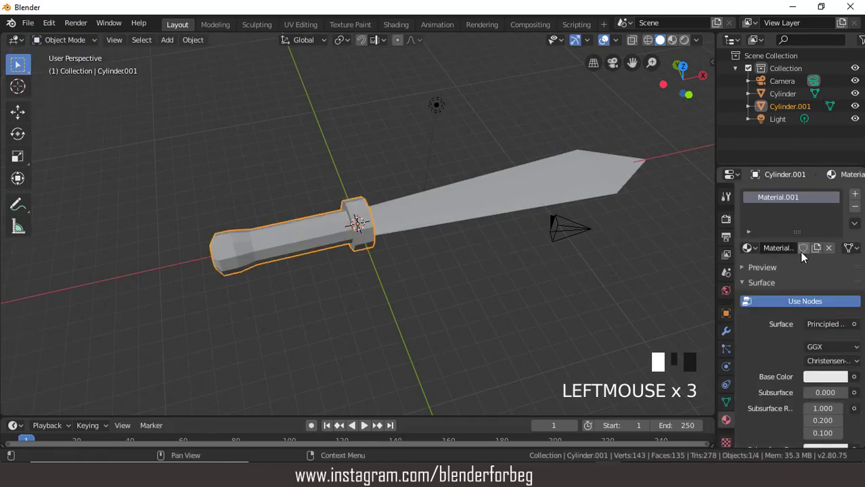
click(830, 378)
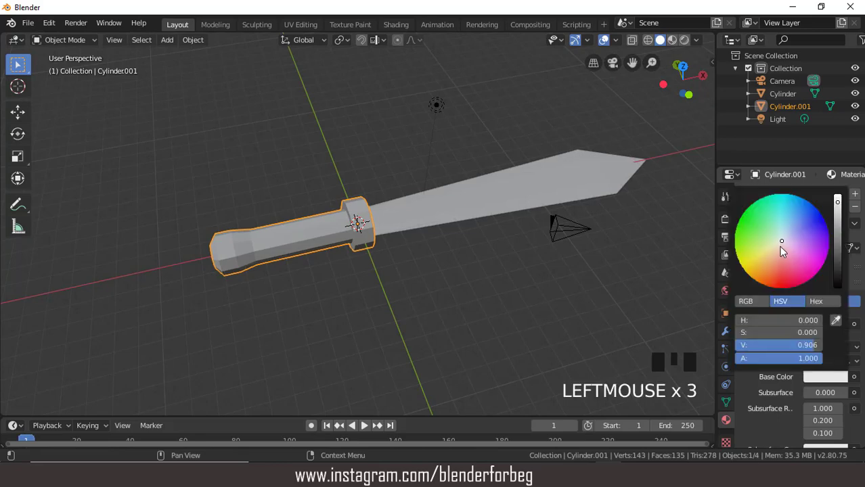
drag(780, 243, 763, 283)
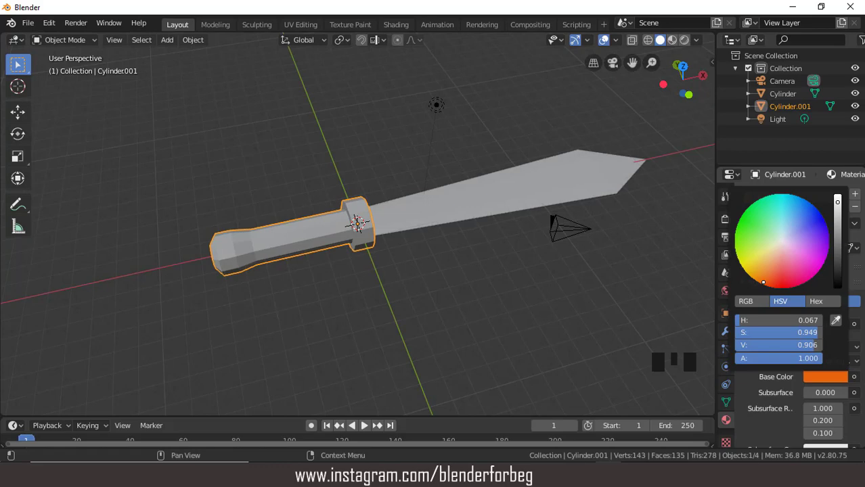
drag(835, 203, 837, 231)
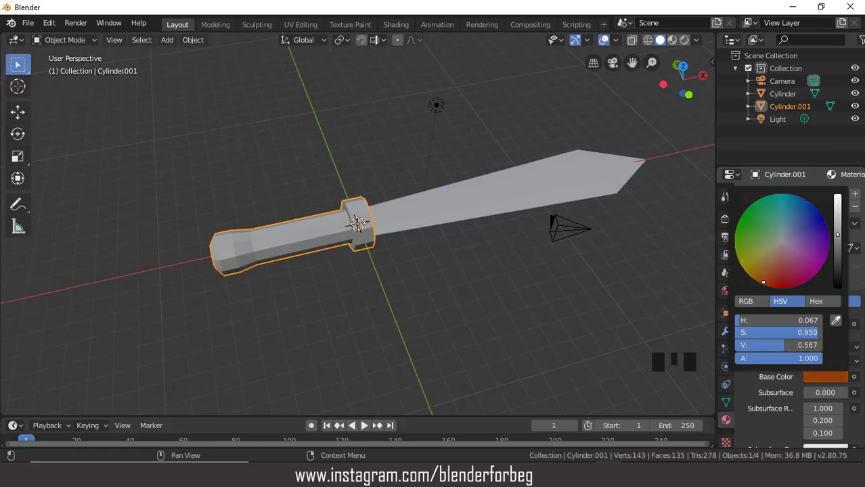
click(744, 380)
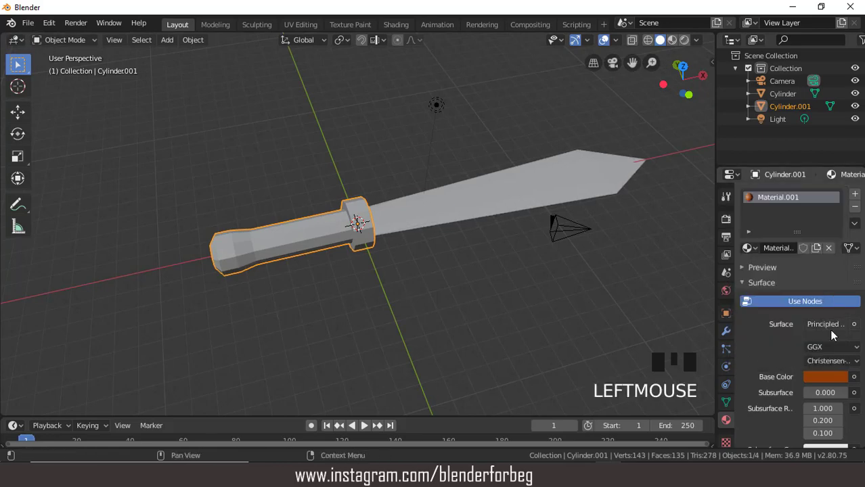
Step: Add a second material slot to the handle with a new material and a light orange base color
click(854, 195)
click(805, 272)
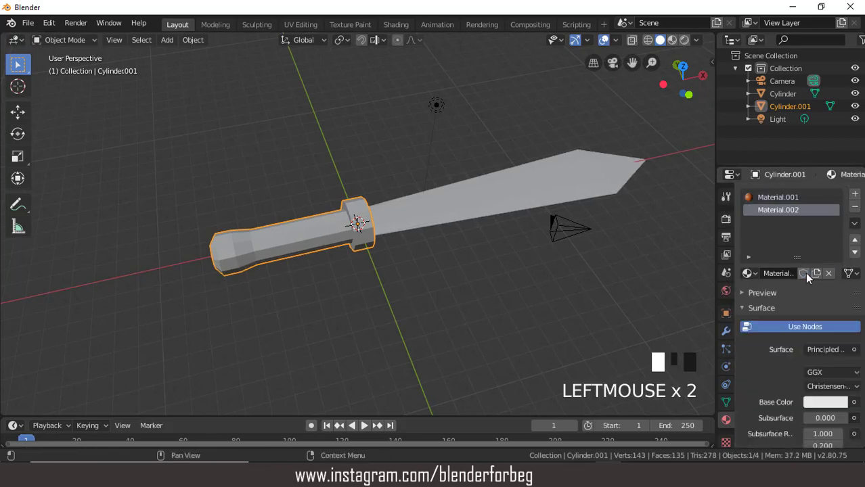
click(823, 399)
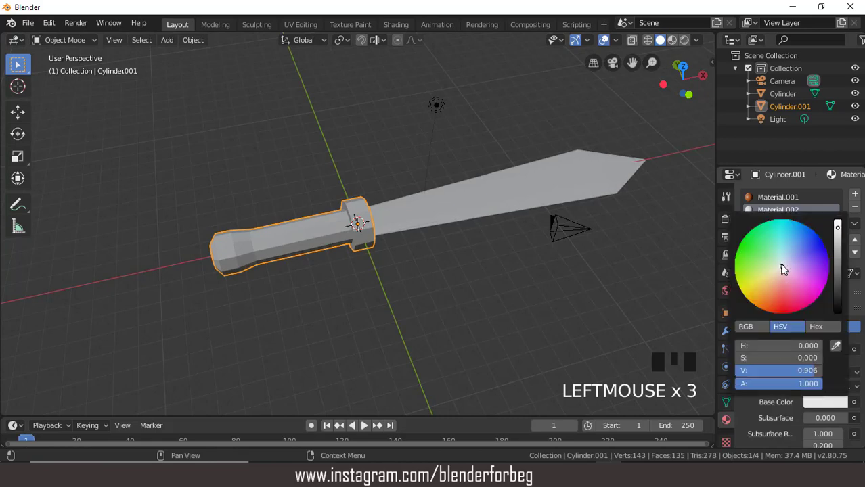
drag(782, 273, 767, 298)
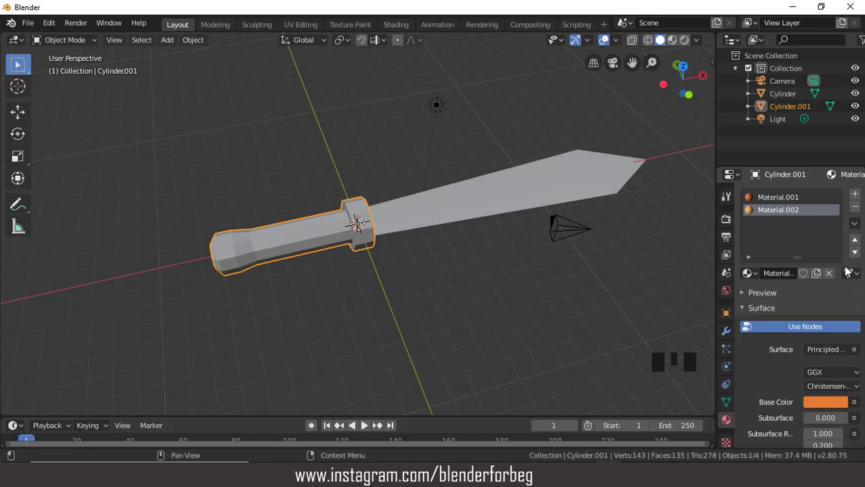
Step: Add a third material to the handle with a golden yellow base color of H 0.114, S 0.955, V 0.906
click(855, 195)
click(803, 271)
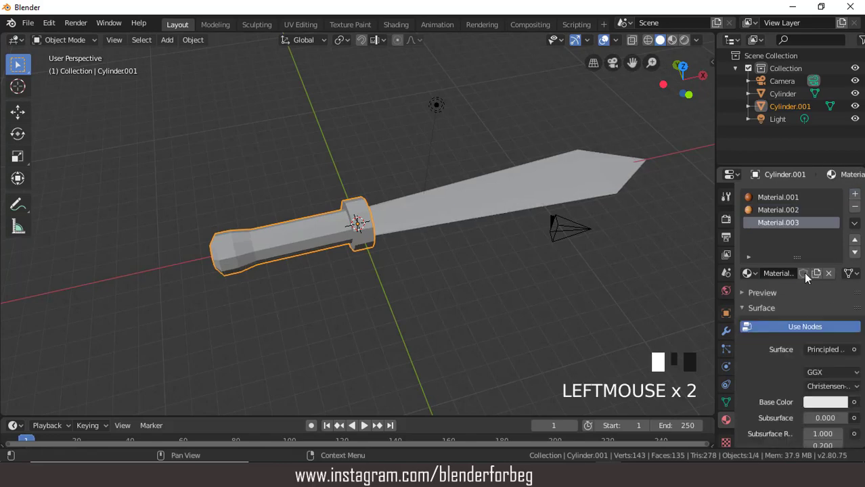
click(816, 400)
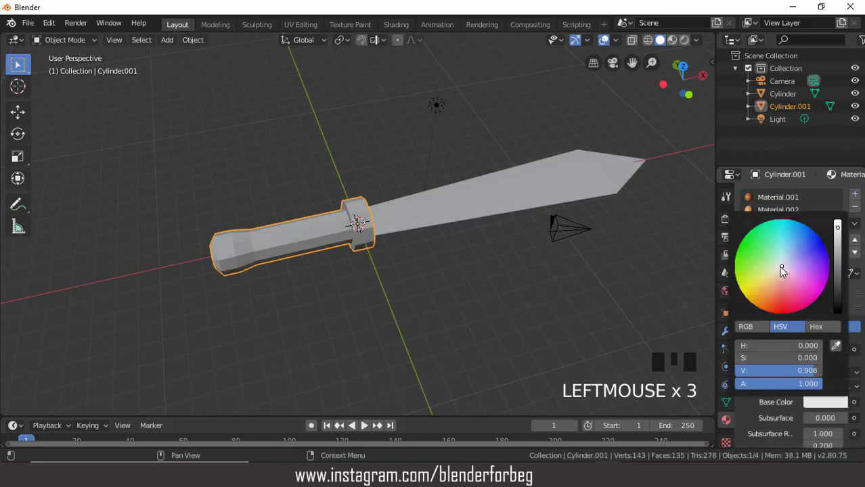
drag(781, 268, 751, 300)
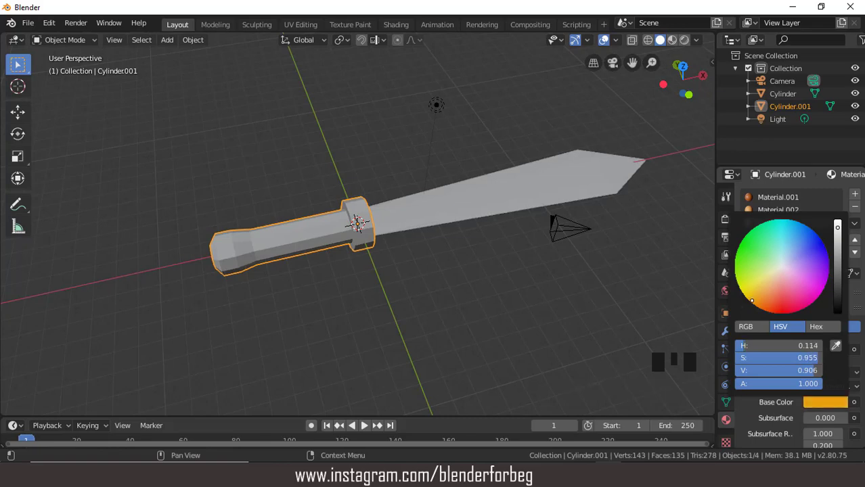
click(744, 403)
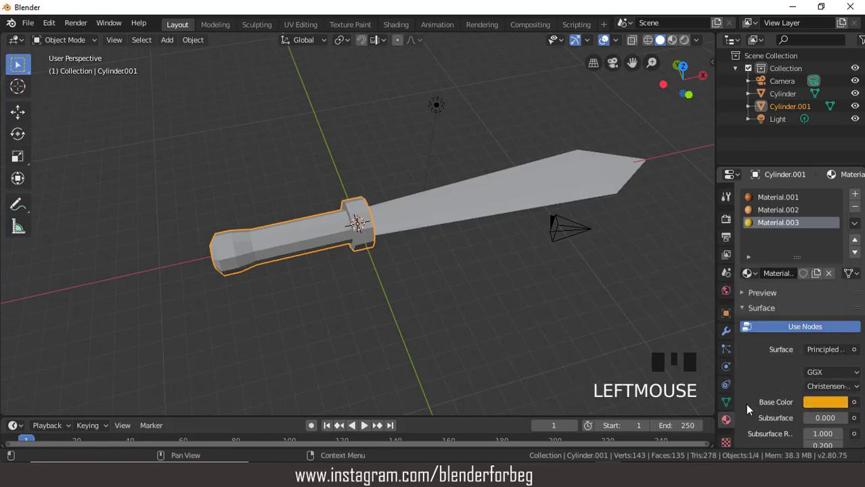
Step: Give the blade a new material with a near-white base color, raising its value to about 0.92
click(468, 196)
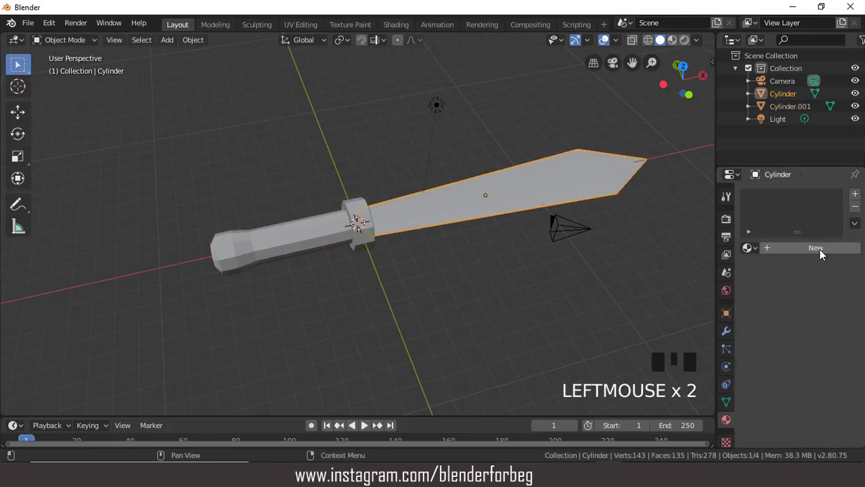
click(818, 249)
click(822, 376)
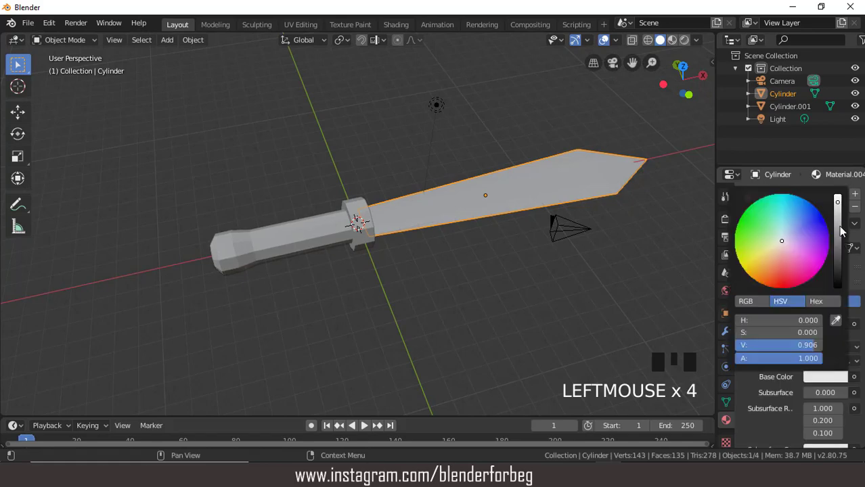
drag(837, 208, 837, 195)
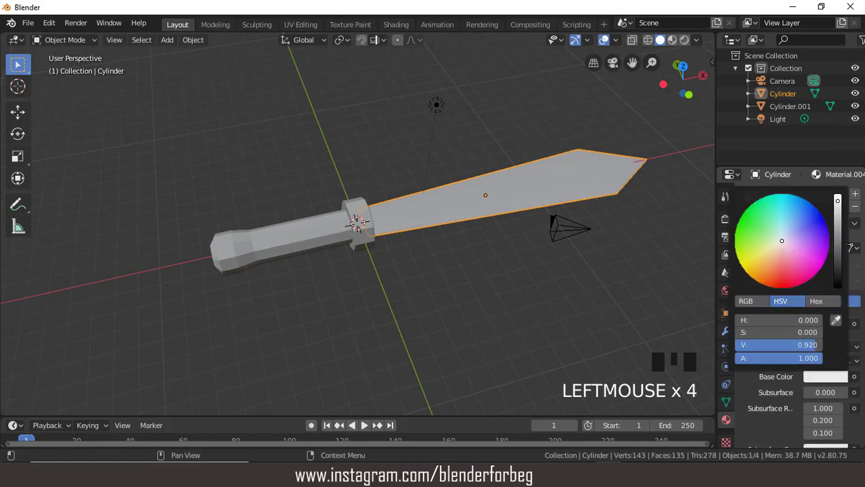
click(741, 385)
Step: Enter Edit Mode on the handle and assign the dark orange-brown Material.001 to the four selected face bands
click(315, 230)
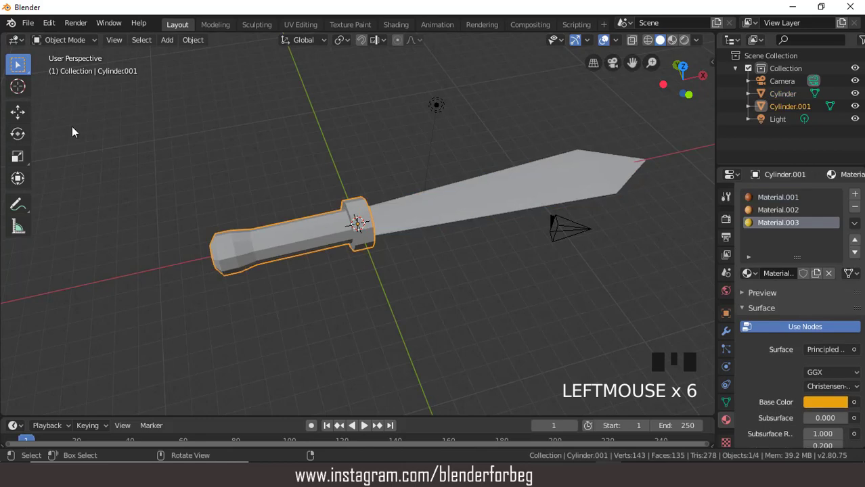
click(52, 39)
click(57, 65)
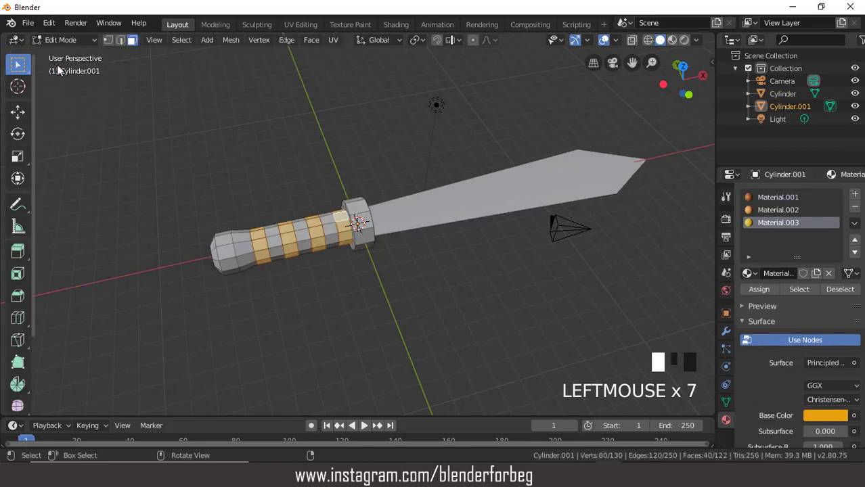
scroll(298, 218, up, 1)
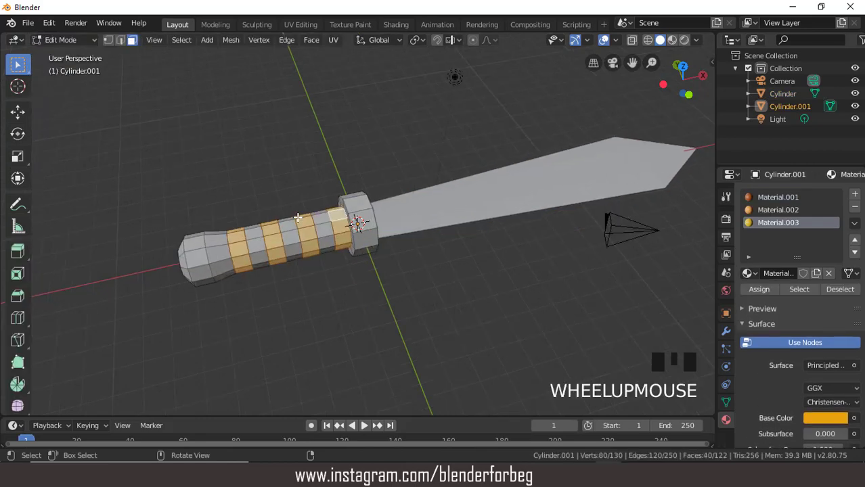
click(763, 197)
click(759, 288)
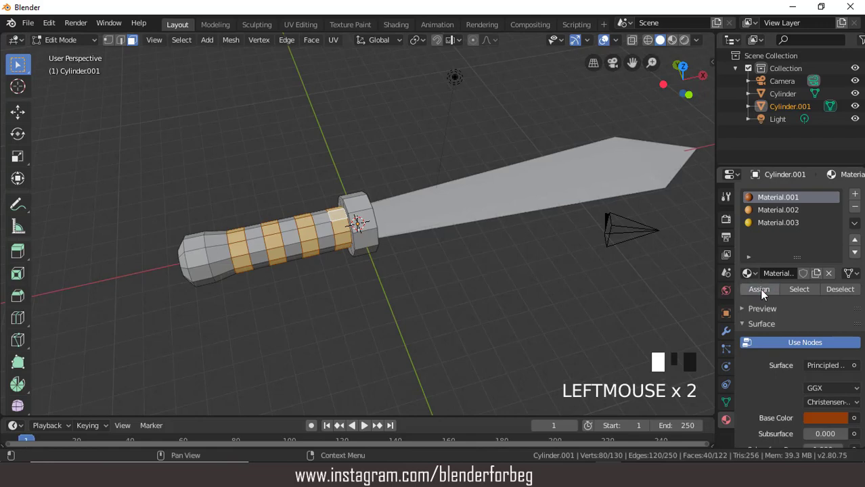
Step: Select the three face loops between the dark bands on the handle and assign them the light orange Material.002
scroll(278, 220, up, 1)
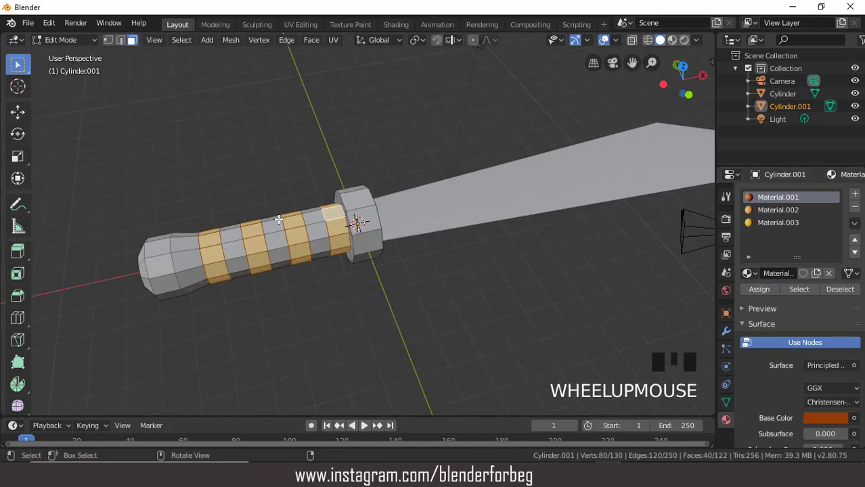
click(231, 240)
alt+click(231, 240)
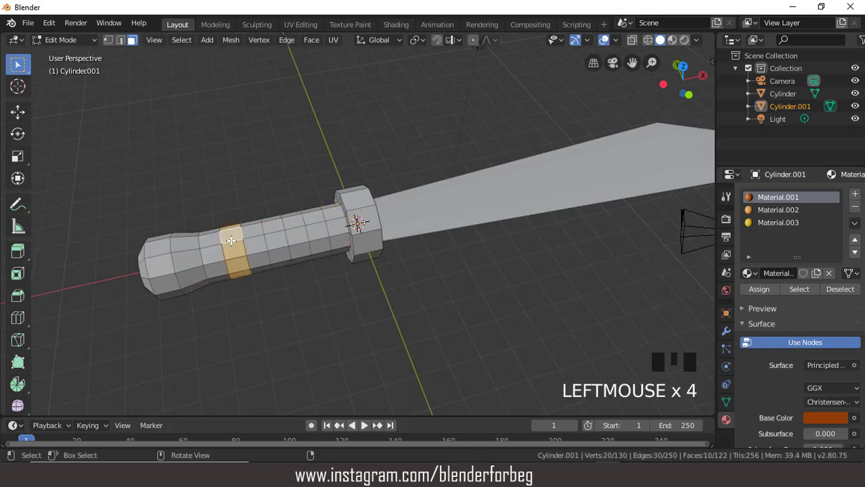
shift+click(274, 230)
alt+shift+click(274, 230)
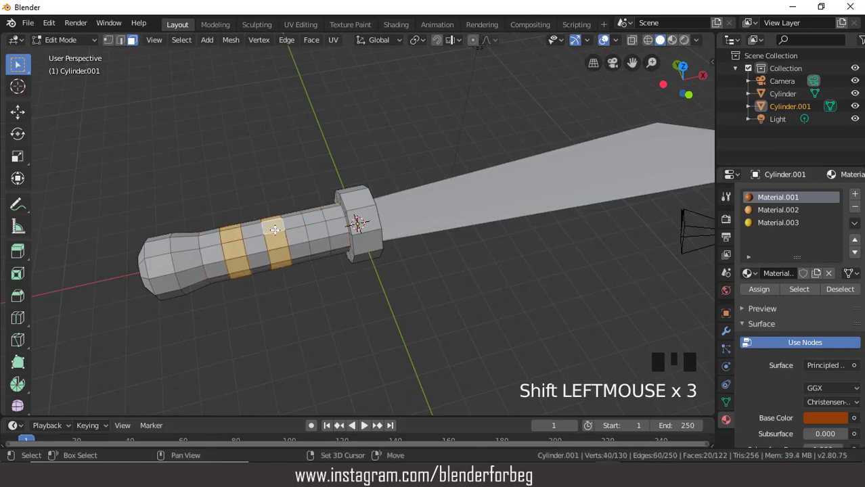
alt+shift+click(316, 222)
click(776, 210)
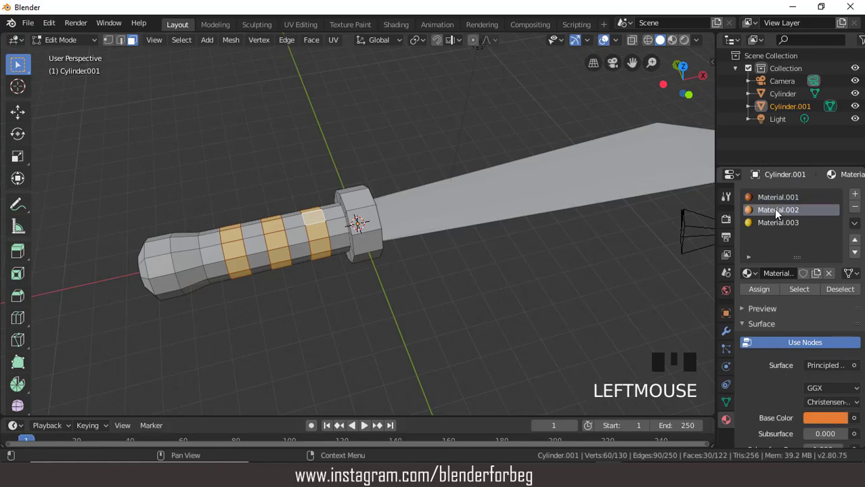
click(754, 289)
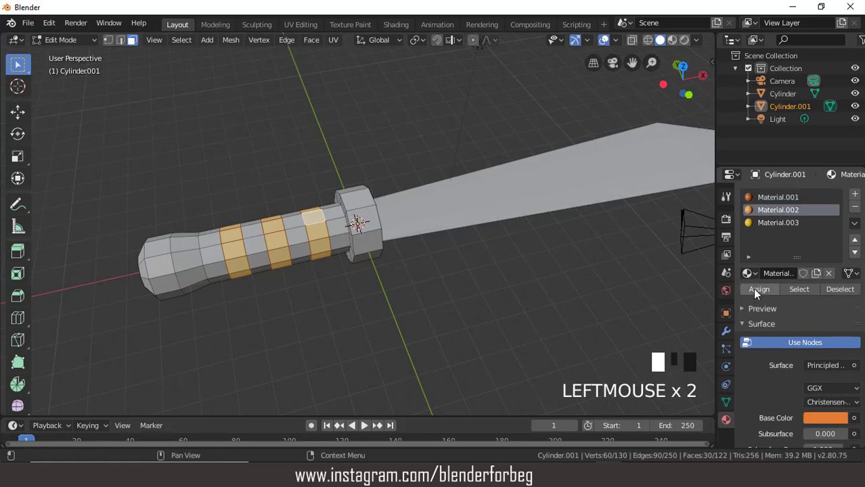
Step: Check the handle's band colors in Material Preview shading and return to Solid shading
click(671, 40)
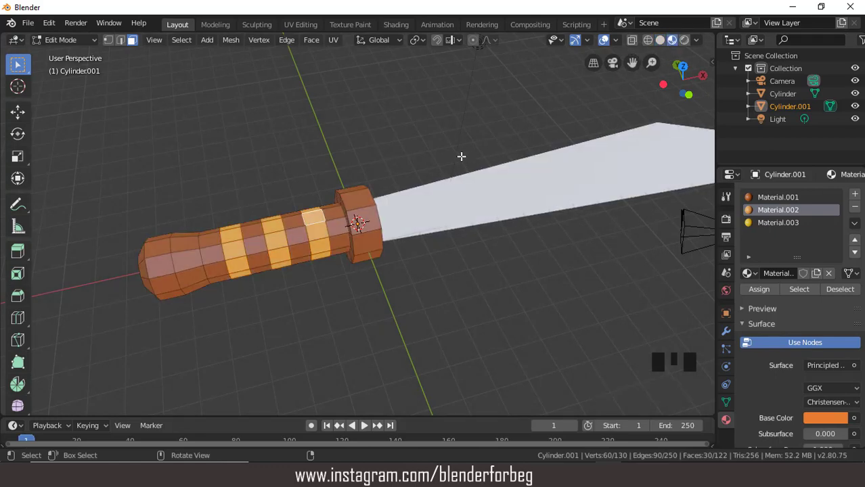
scroll(323, 205, up, 1)
scroll(323, 204, down, 1)
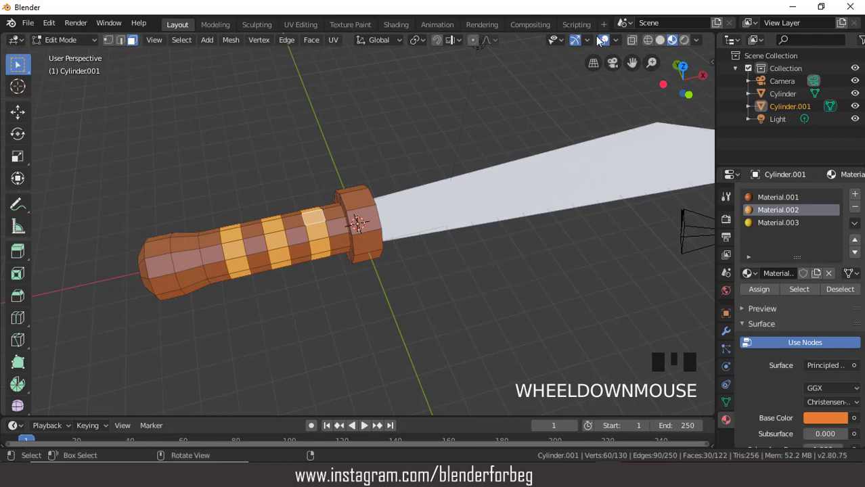
click(660, 40)
Step: Select all faces of the guard, including its outer ring and the side faces around the handle
scroll(334, 214, up, 1)
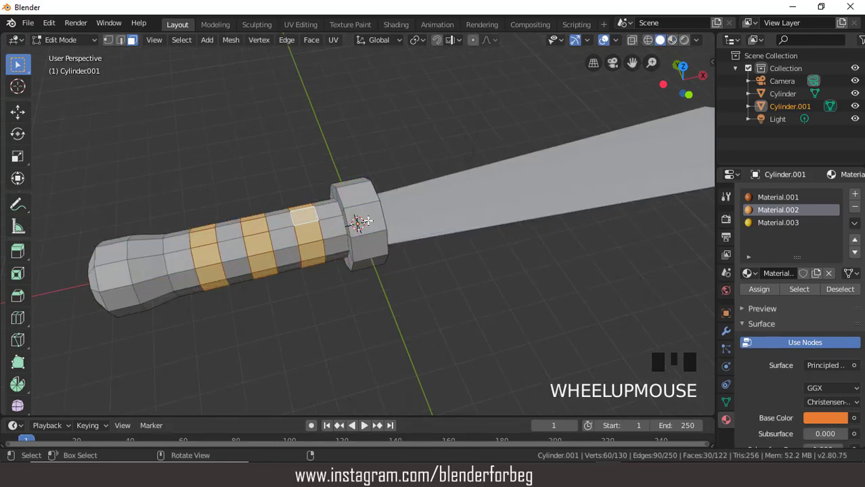
middle_drag(381, 254, 344, 207)
click(369, 210)
shift+click(347, 198)
shift+click(351, 209)
shift+click(355, 230)
shift+click(345, 217)
shift+click(349, 226)
shift+click(353, 236)
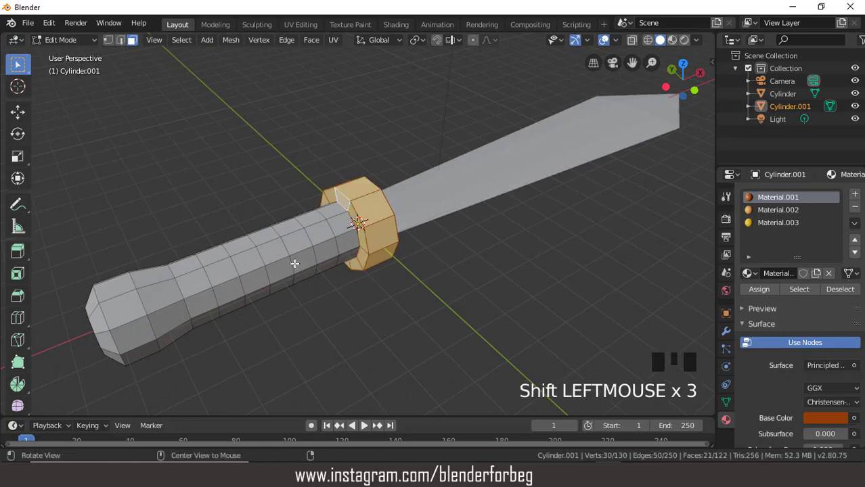
Step: Add the pommel's face loops and end cap to the guard selection and assign the golden yellow Material.003
middle_drag(295, 262, 244, 268)
shift+double_click(151, 221)
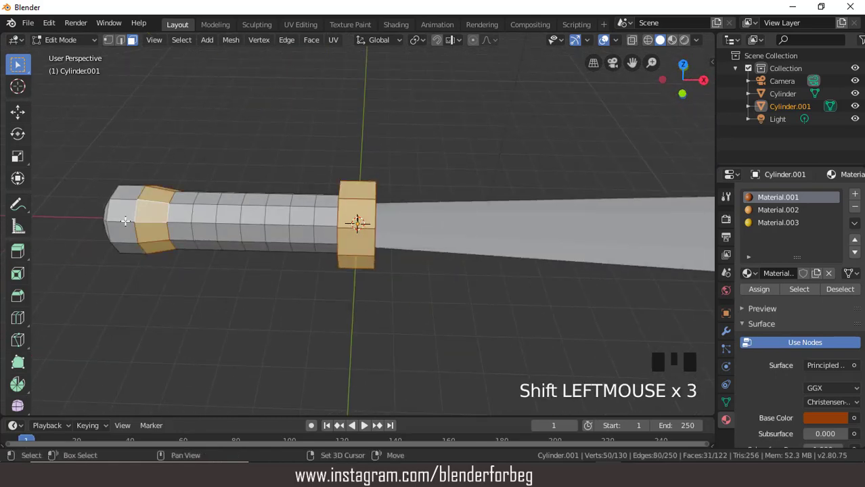
shift+double_click(125, 220)
middle_drag(126, 221, 190, 289)
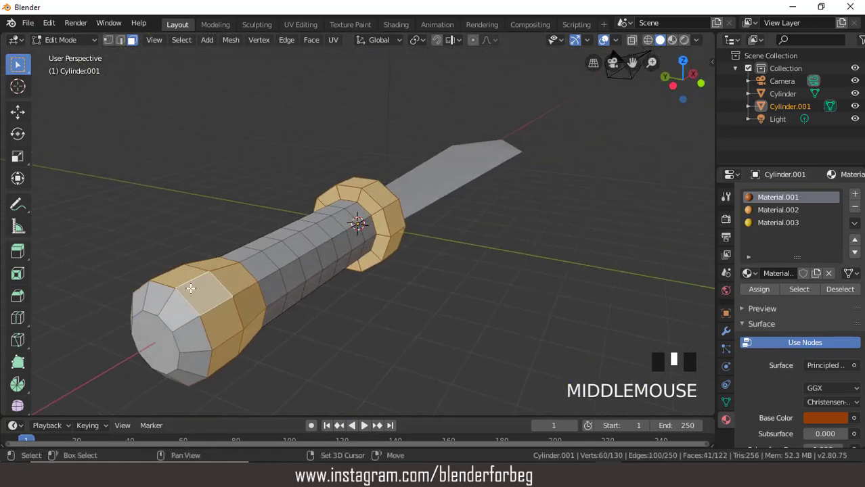
shift+double_click(183, 322)
shift+click(157, 338)
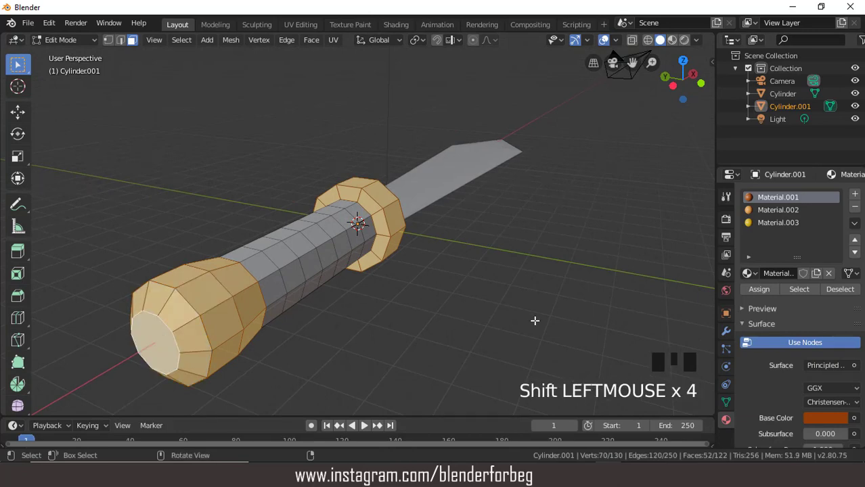
click(769, 224)
click(758, 289)
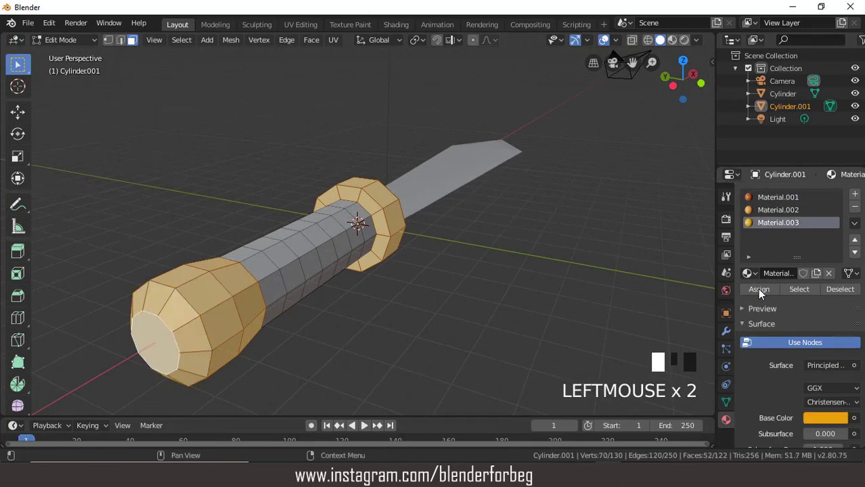
Step: Switch the viewport to Material Preview shading and return the handle to Object Mode
click(672, 41)
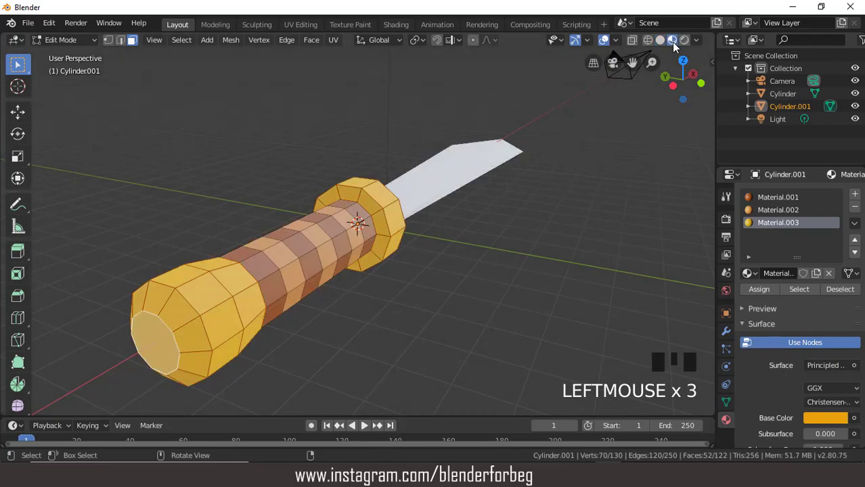
scroll(392, 228, down, 2)
mouse_move(391, 228)
middle_down()
mouse_move(290, 260)
mouse_move(307, 313)
mouse_move(295, 280)
mouse_move(306, 278)
middle_up()
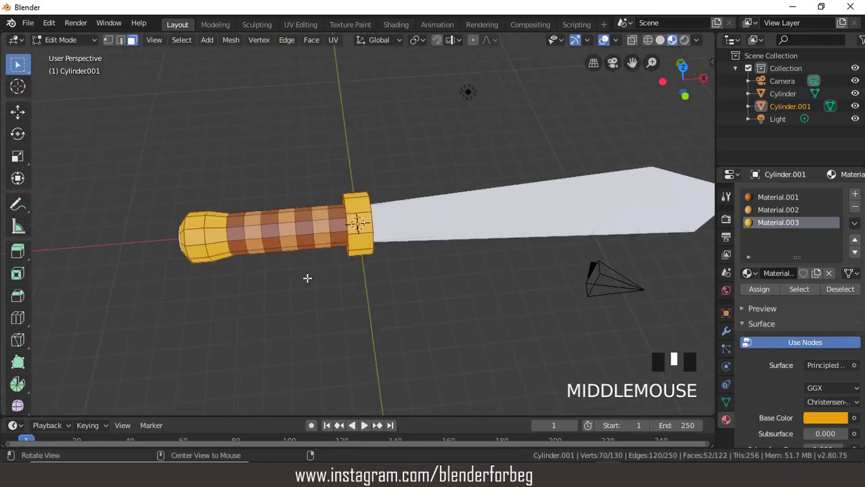
click(63, 40)
click(61, 54)
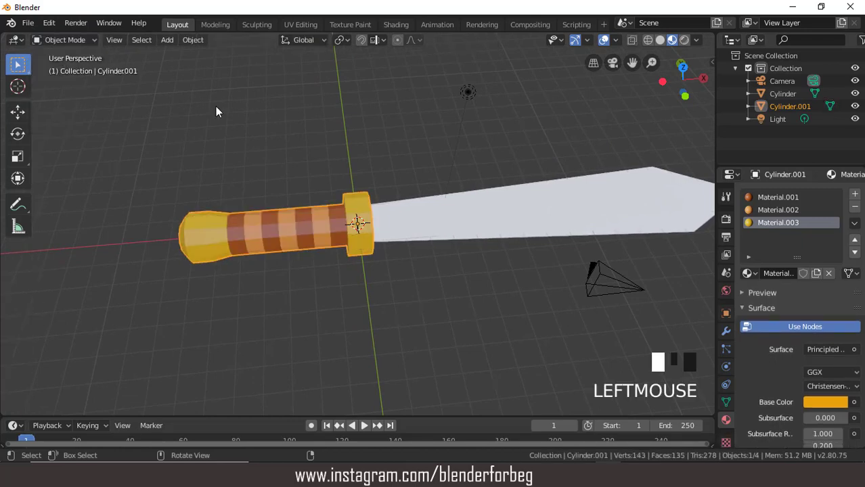
Step: Inspect the whole sword from the top view in Rendered shading
scroll(223, 111, down, 2)
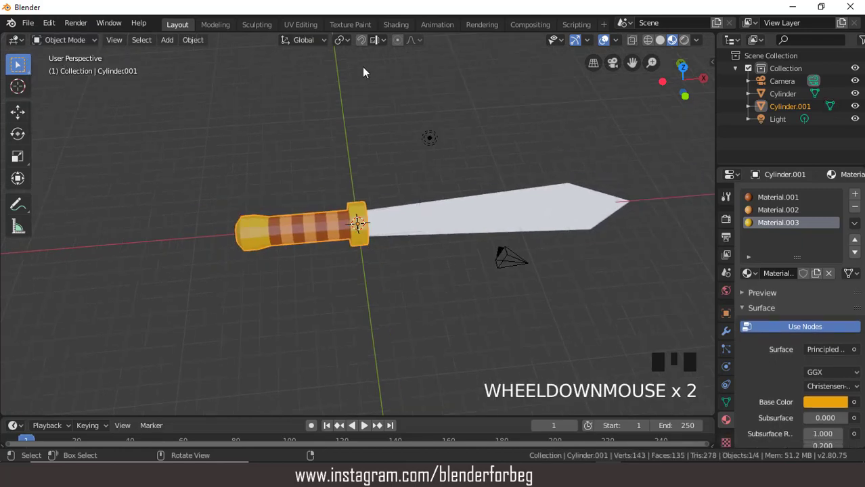
key(KP_7)
scroll(560, 215, up, 1)
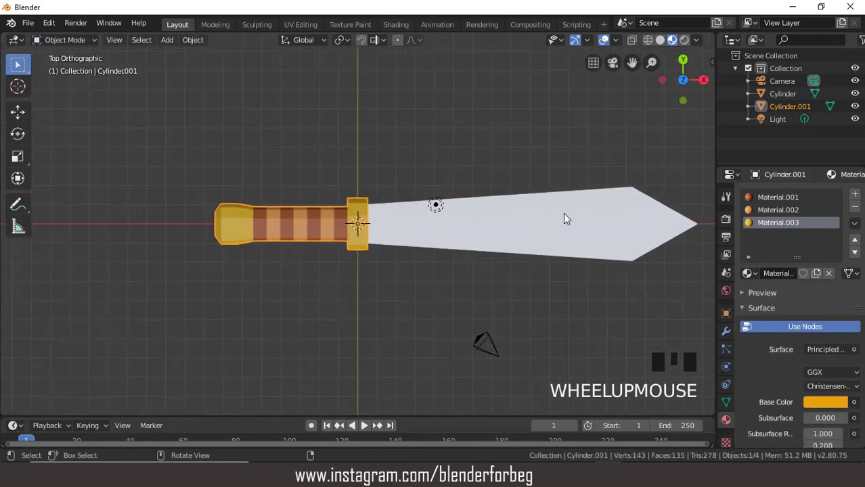
click(683, 39)
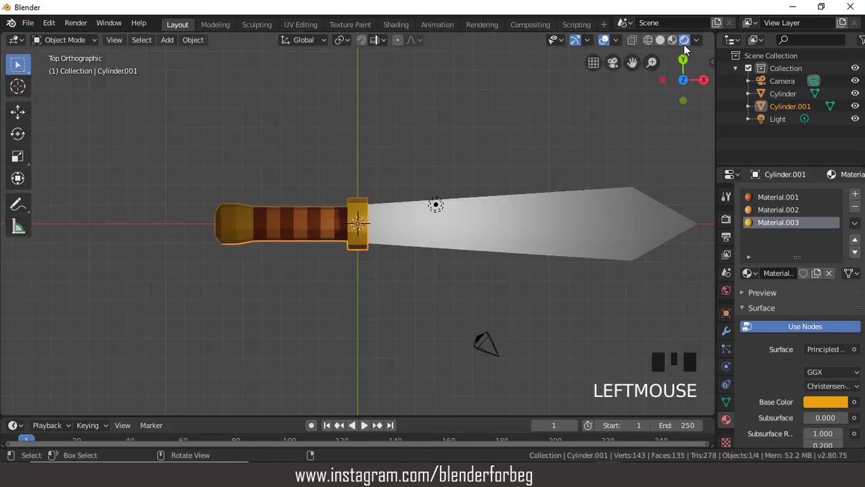
scroll(592, 148, down, 1)
scroll(575, 117, down, 1)
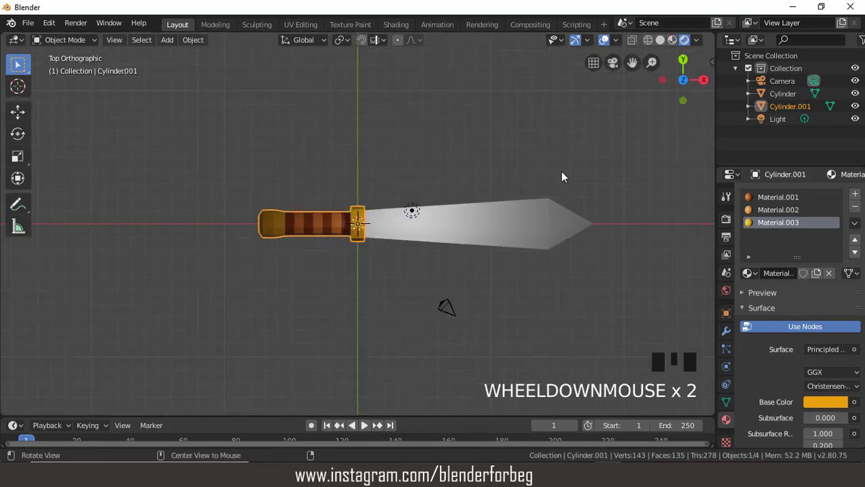
mouse_move(560, 173)
middle_down()
mouse_move(561, 75)
mouse_move(572, 191)
mouse_move(542, 157)
middle_up()
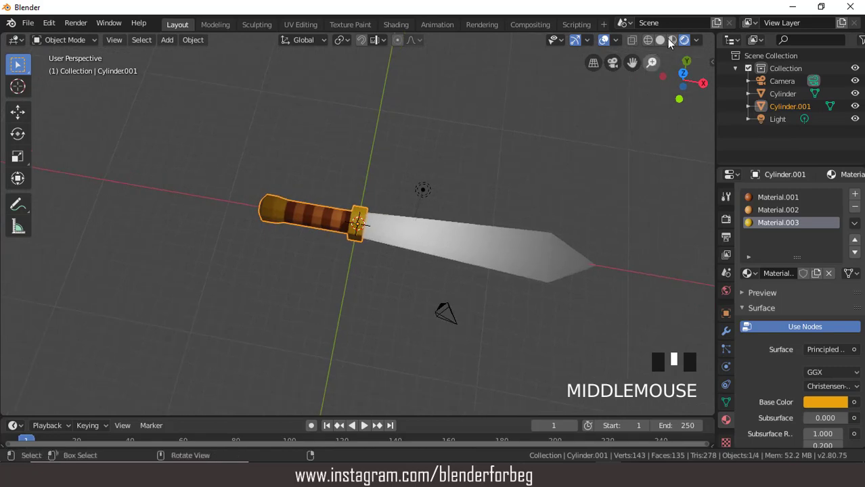
Step: Set the viewport back to Material Preview shading and hide the viewport overlays
click(672, 39)
scroll(495, 169, down, 2)
middle_drag(482, 222, 502, 195)
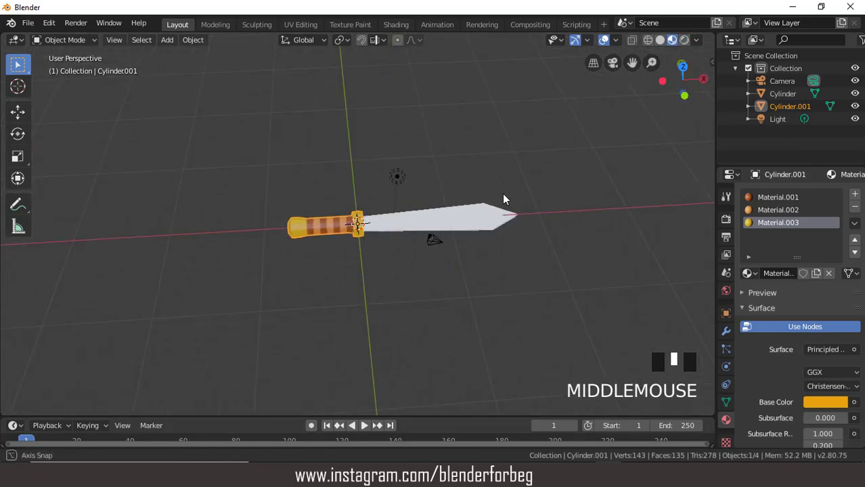
click(599, 41)
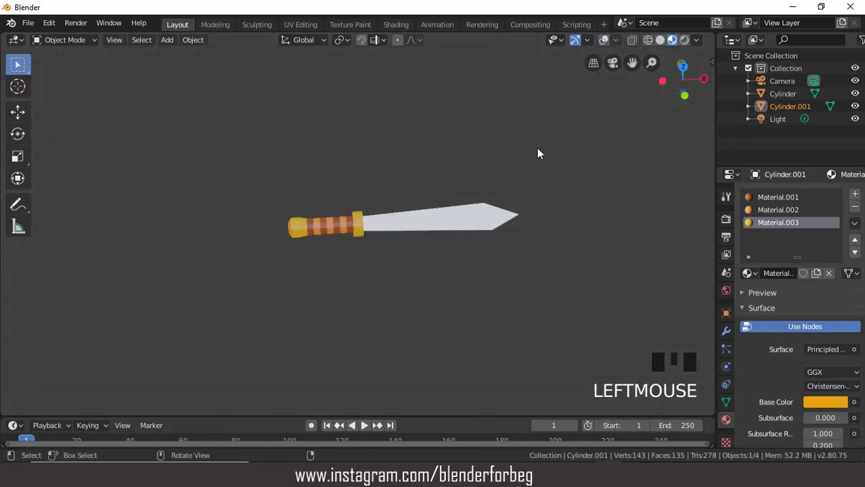
Step: Examine the colored sword from the top view and from several angles around it
key(KP_7)
scroll(494, 188, up, 3)
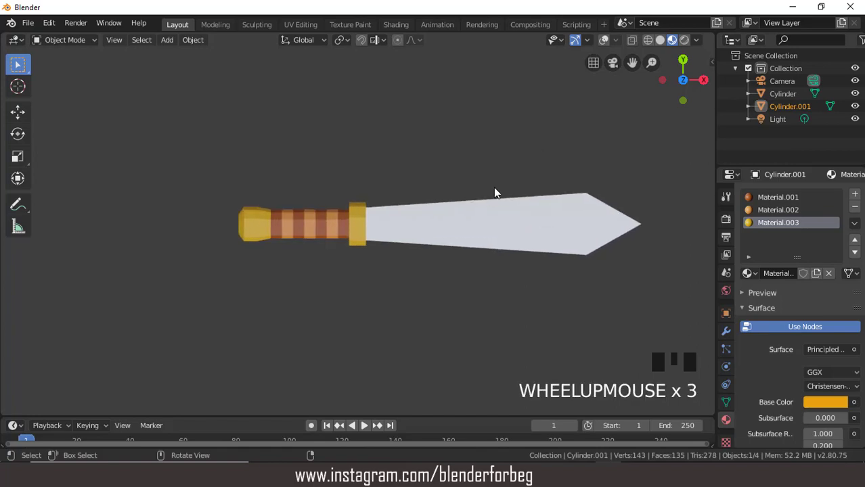
scroll(495, 188, up, 2)
shift+scroll(495, 188, up, 2)
shift+scroll(494, 188, down, 2)
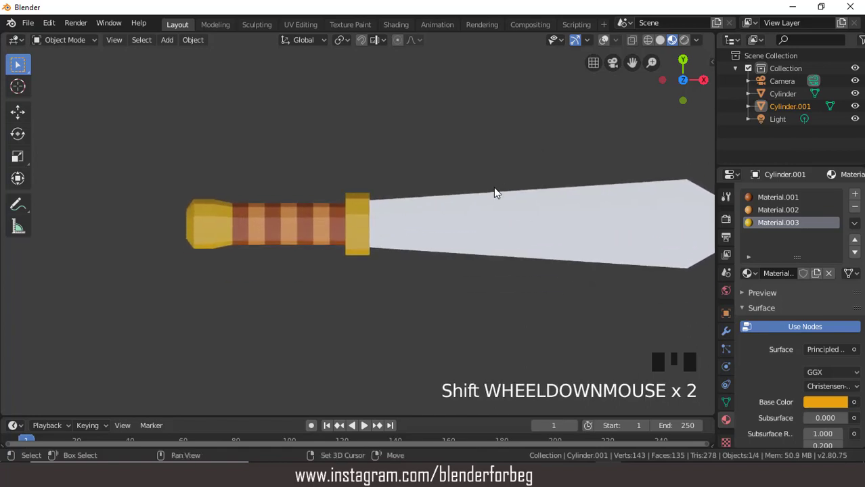
ctrl+scroll(493, 187, up, 4)
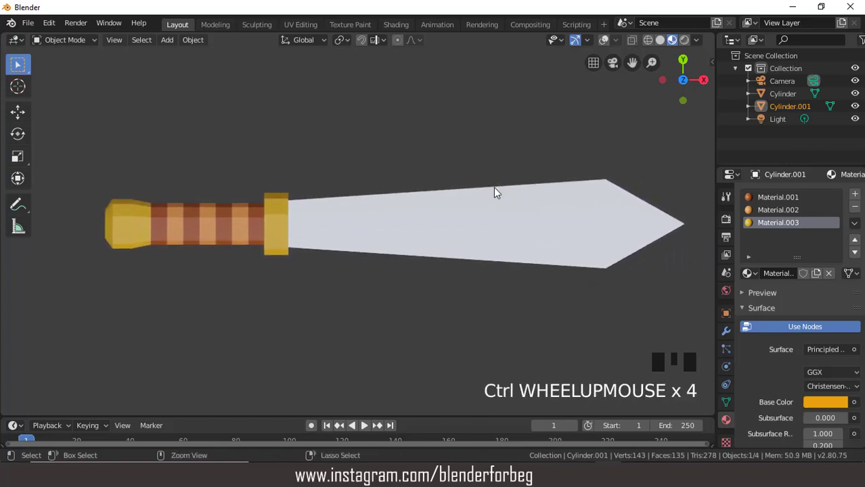
middle_drag(477, 220, 631, 99)
scroll(538, 207, down, 1)
middle_drag(539, 206, 551, 303)
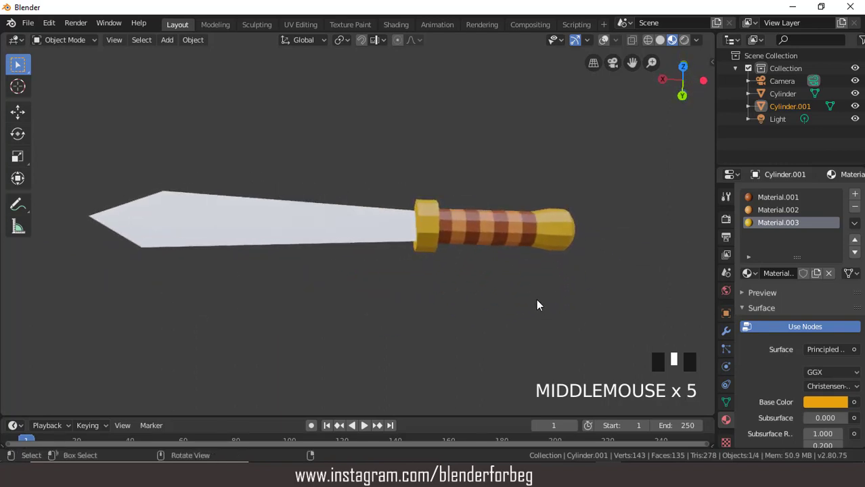